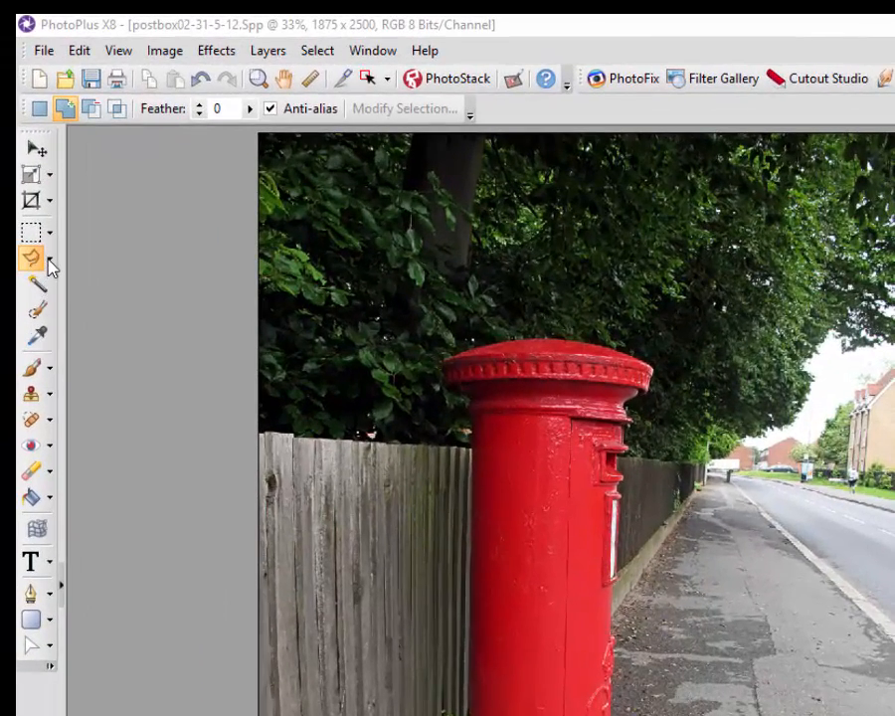
Lasso the lowest part of the postbox's red body, following the curved border with the black base closely.
left_click(49, 261)
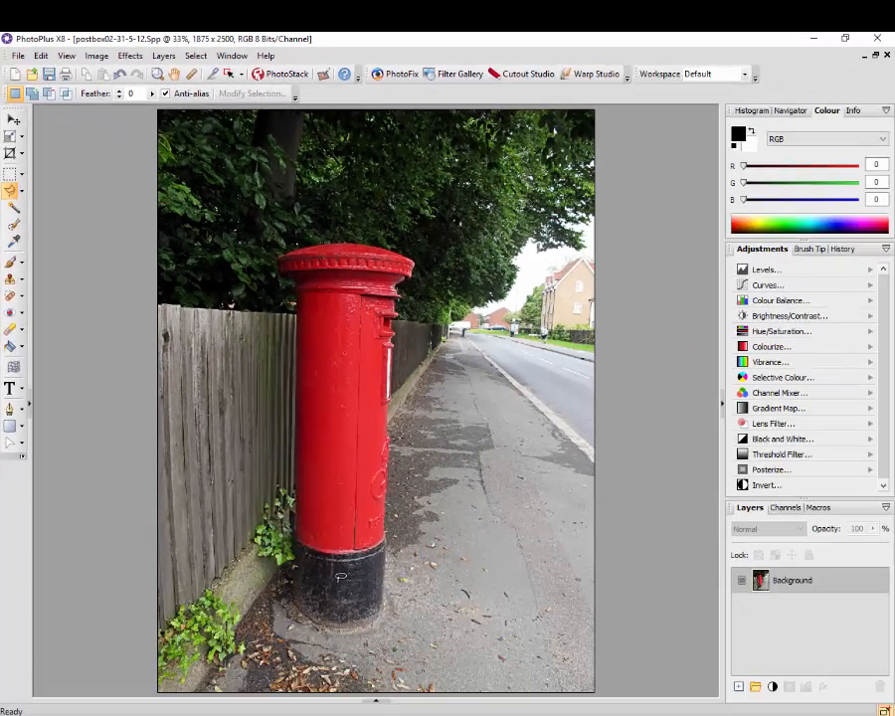
scroll(318, 576, "up", 2)
scroll(305, 573, "up", 1)
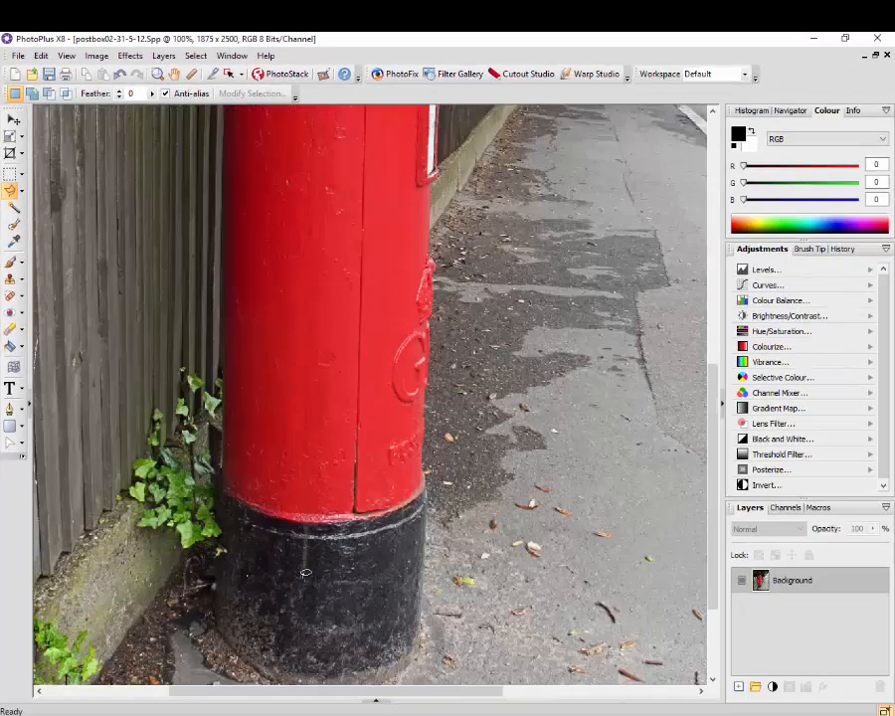
scroll(305, 573, "up", 1)
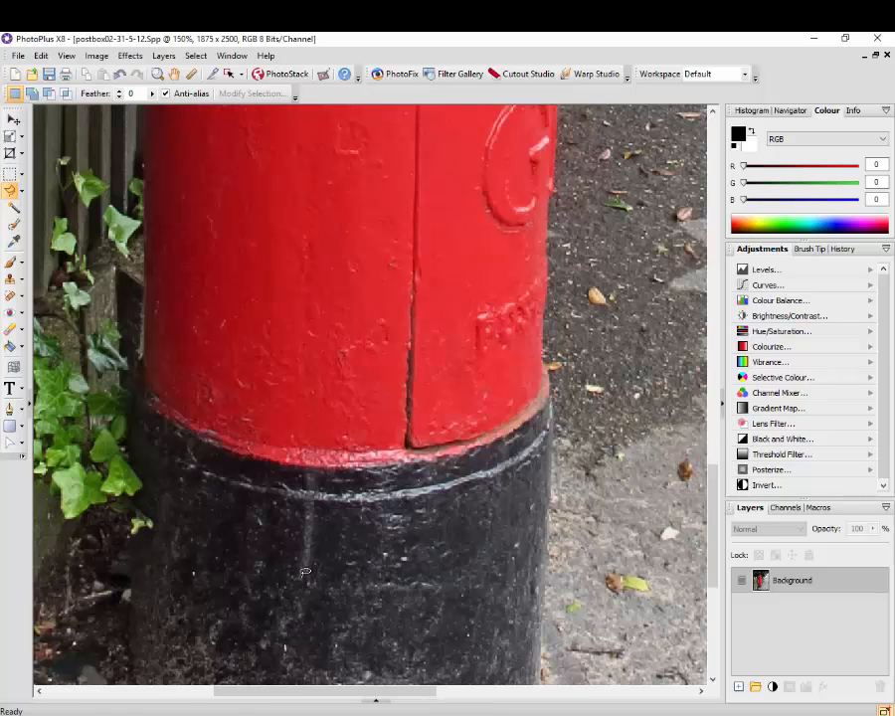
left_click(144, 360)
left_click_drag(158, 397, 166, 403)
left_click_drag(171, 399, 197, 415)
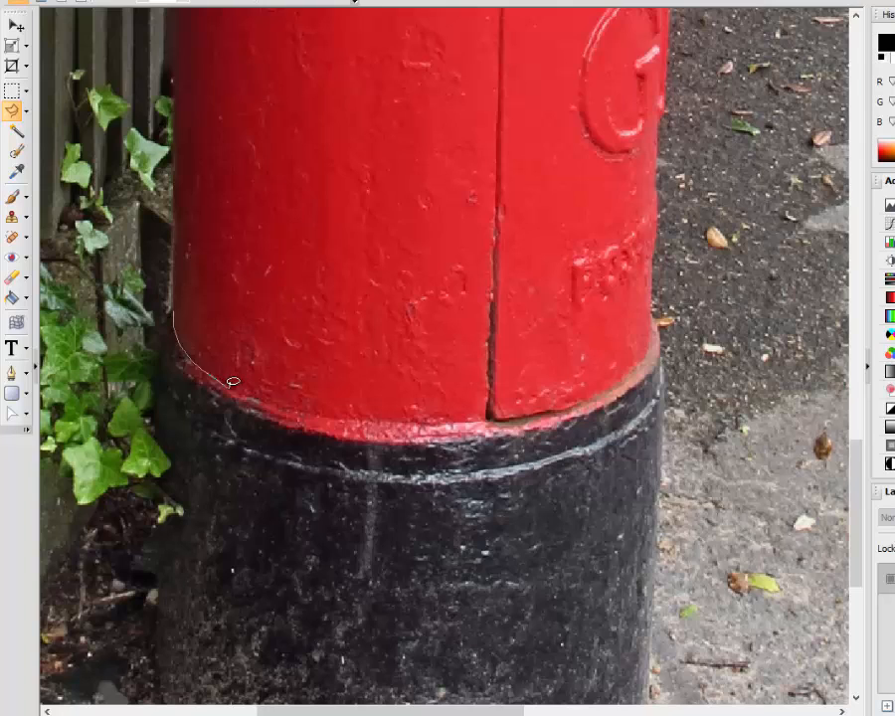
left_click_drag(231, 381, 327, 427)
left_click_drag(341, 427, 415, 425)
left_click_drag(430, 420, 568, 400)
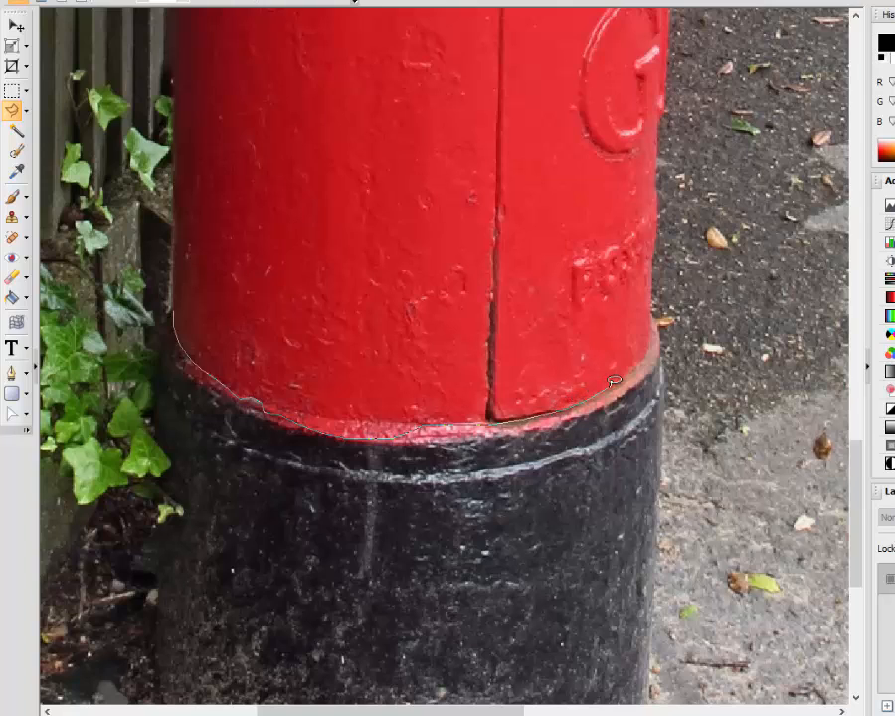
left_click_drag(614, 381, 608, 383)
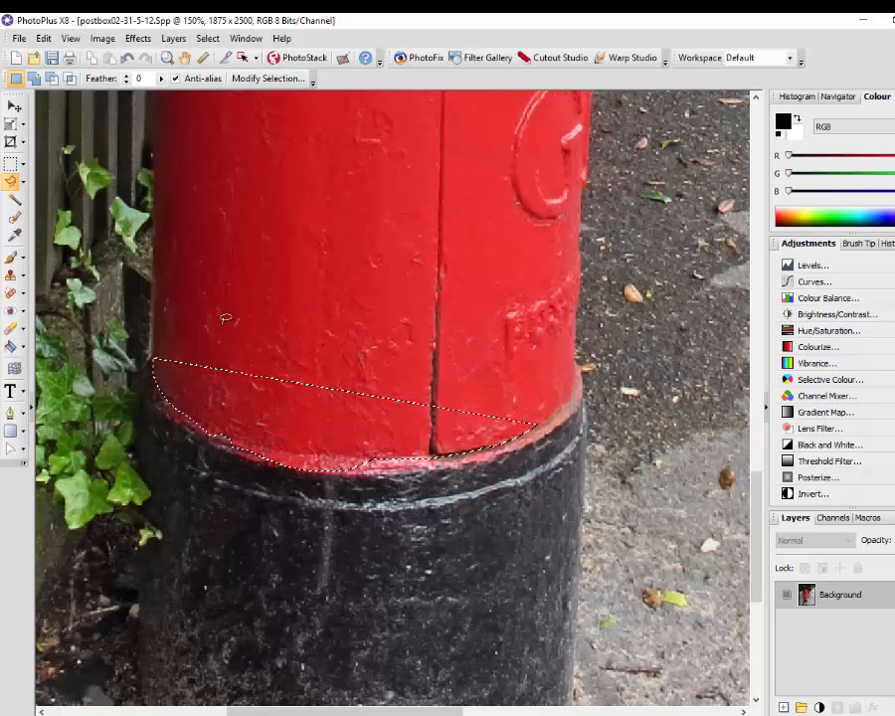
Add the red area above to the selection, tracing both sides of the body up past the raised lettering.
left_click(33, 79)
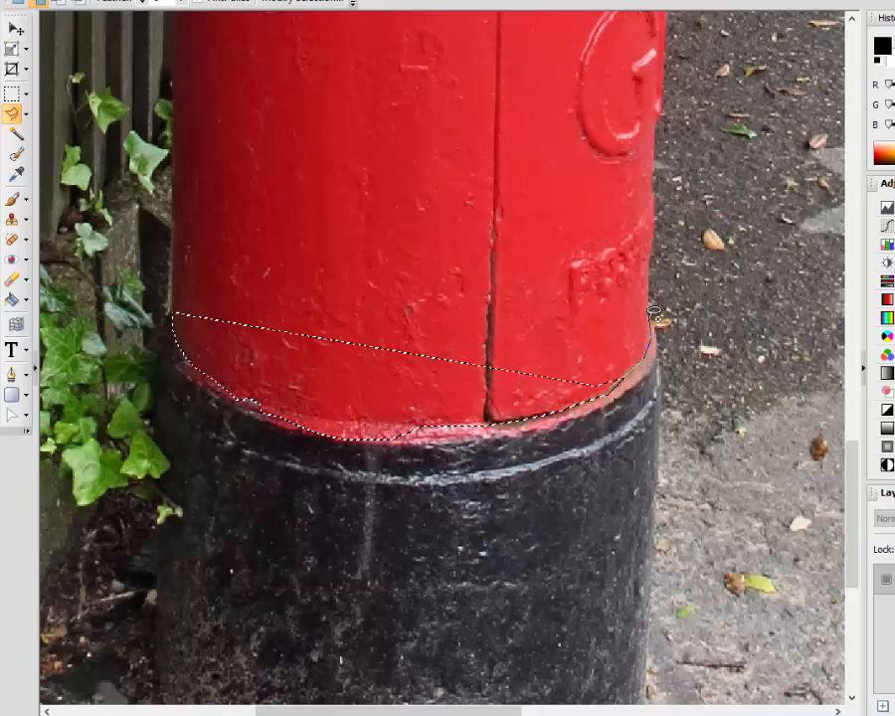
left_click(653, 228)
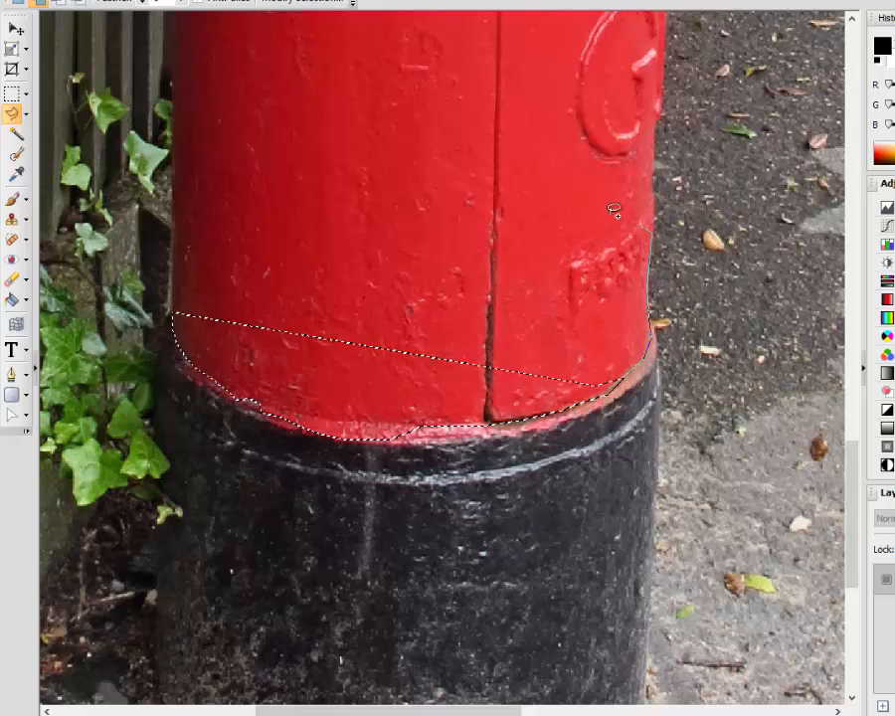
left_click(175, 63)
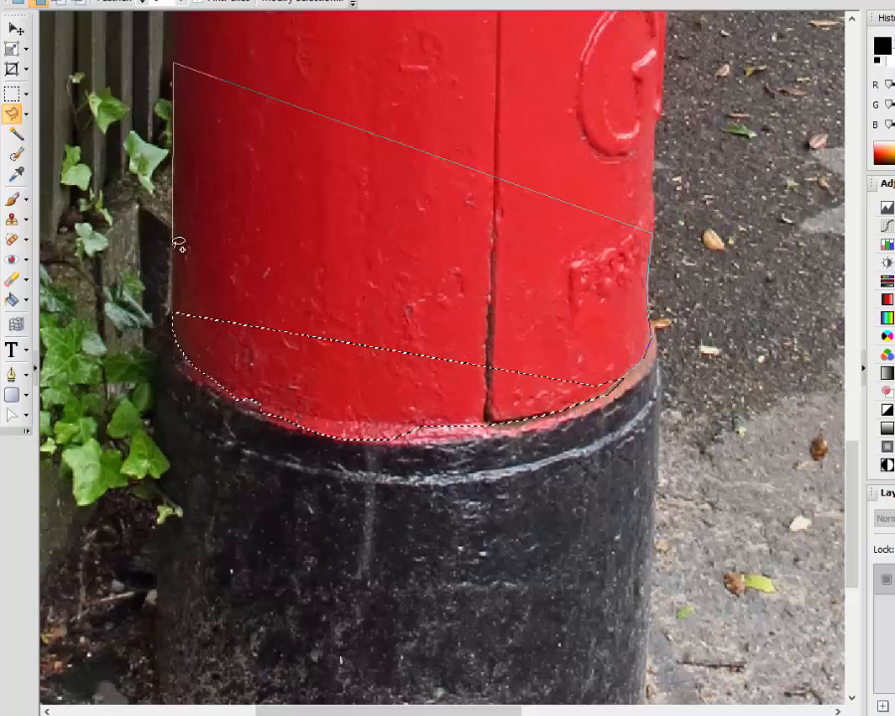
left_click(180, 314)
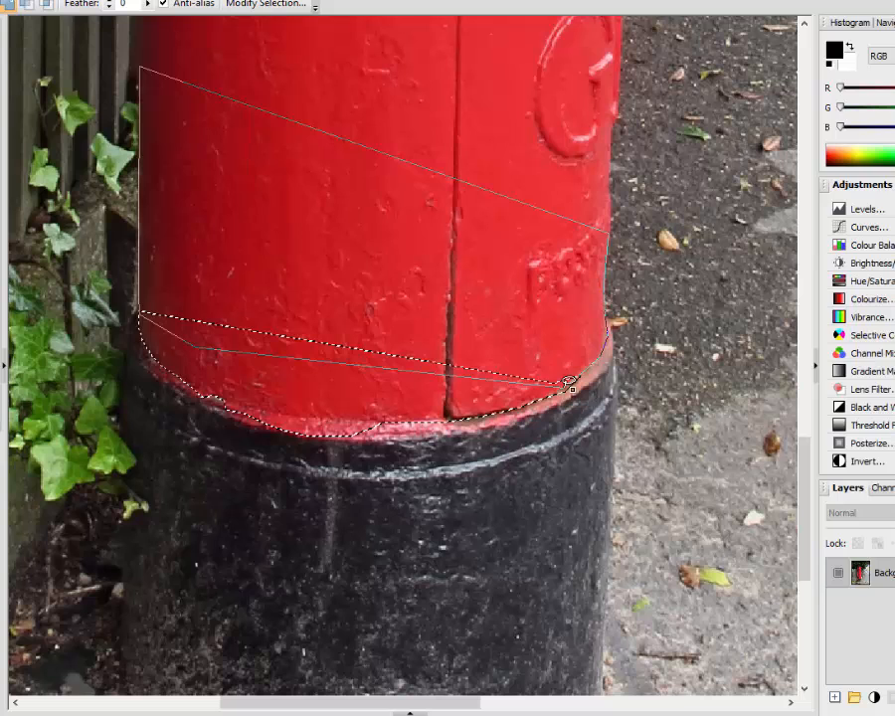
double_click(569, 384)
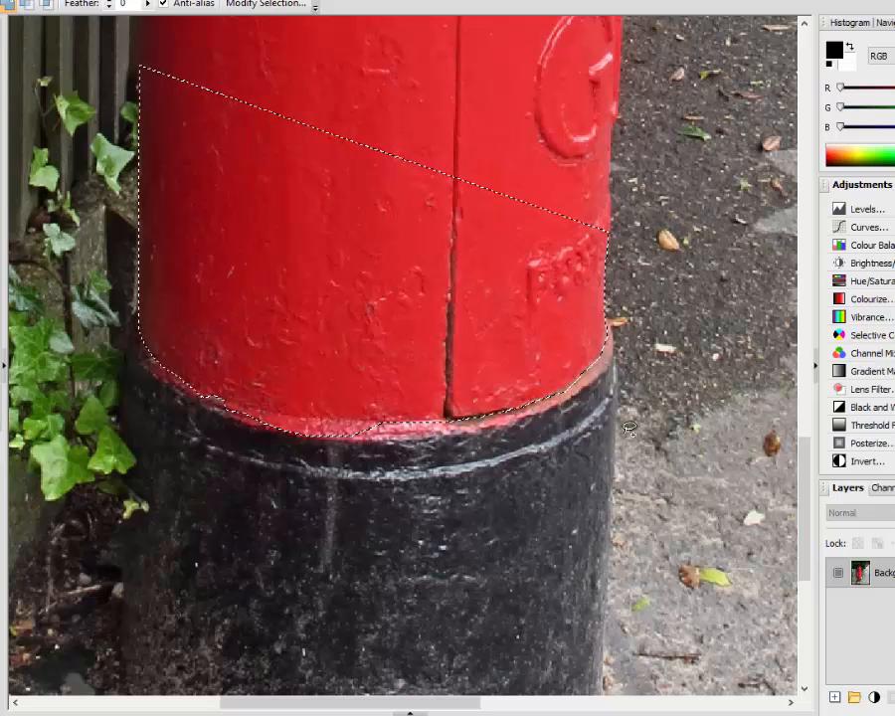
Add the next section of the red body to the selection, up to just above the raised G emblem.
mouse_move(807, 487)
left_mouse_down()
mouse_move(809, 388)
mouse_move(811, 403)
left_mouse_up()
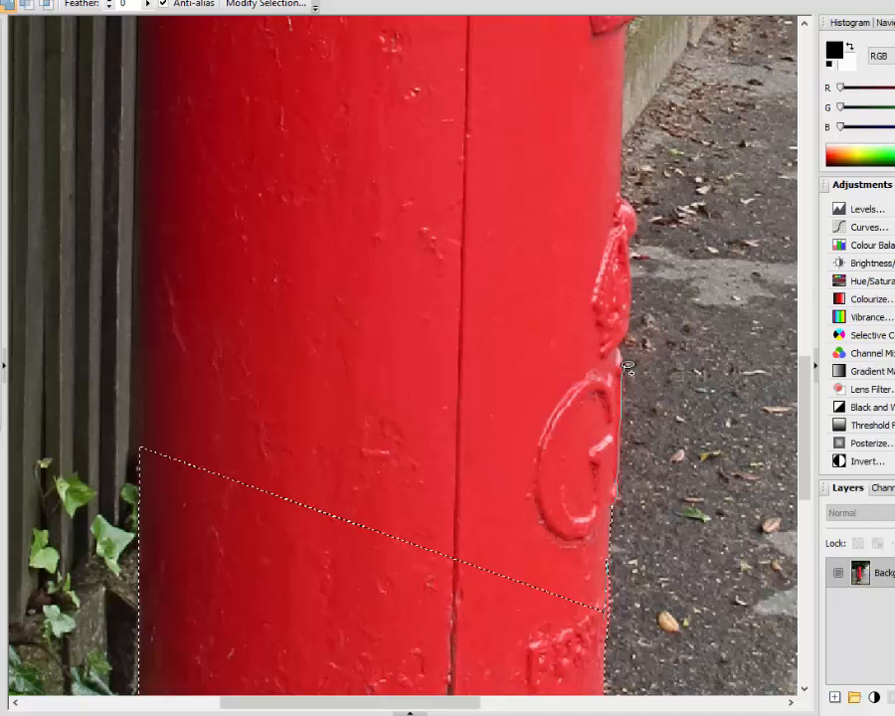
left_click(620, 370)
left_click(143, 348)
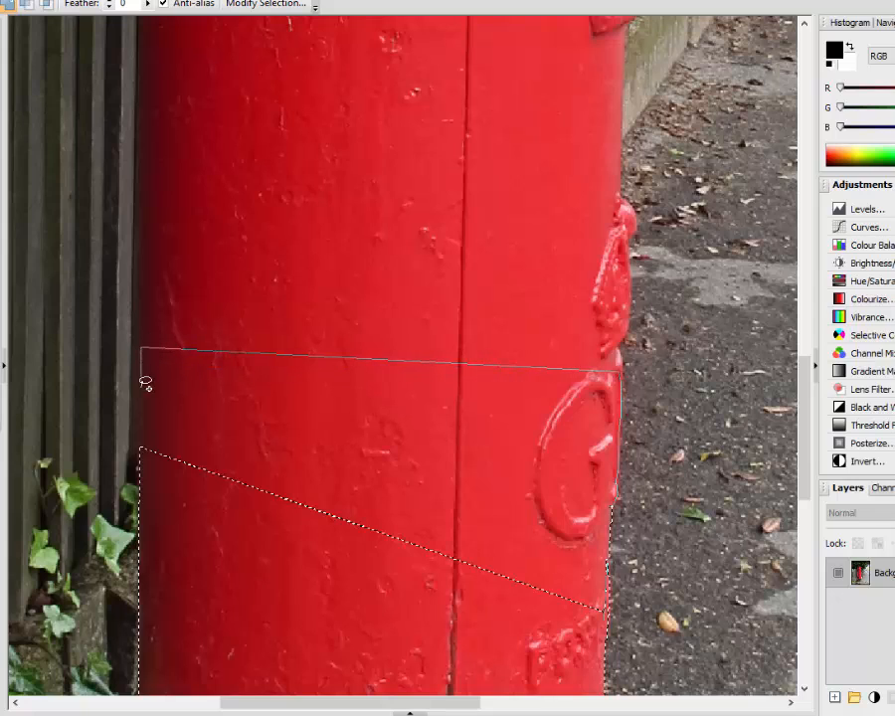
left_click(142, 448)
left_click(311, 559)
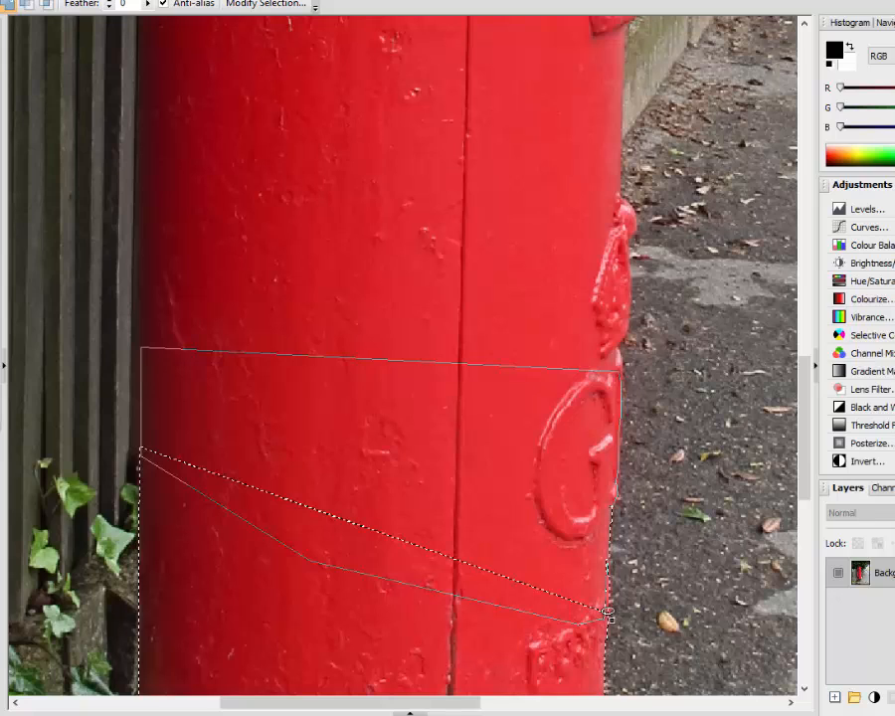
left_click(608, 612)
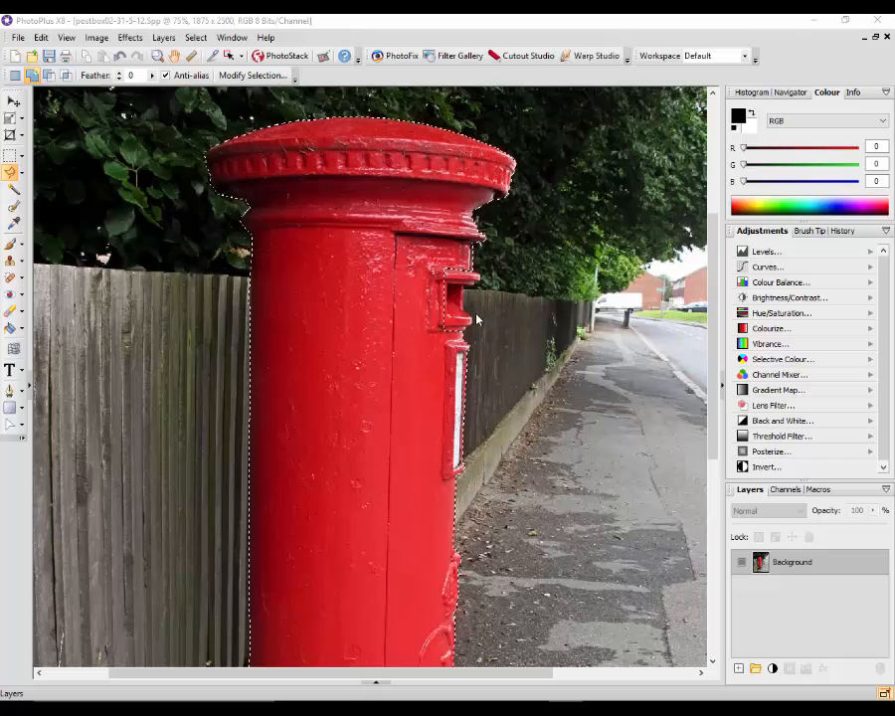
Add the unselected letter slot area to the selection, tracing the outer edges of its upper hood and lower lip.
scroll(483, 353, "up", 1)
scroll(483, 352, "up", 2)
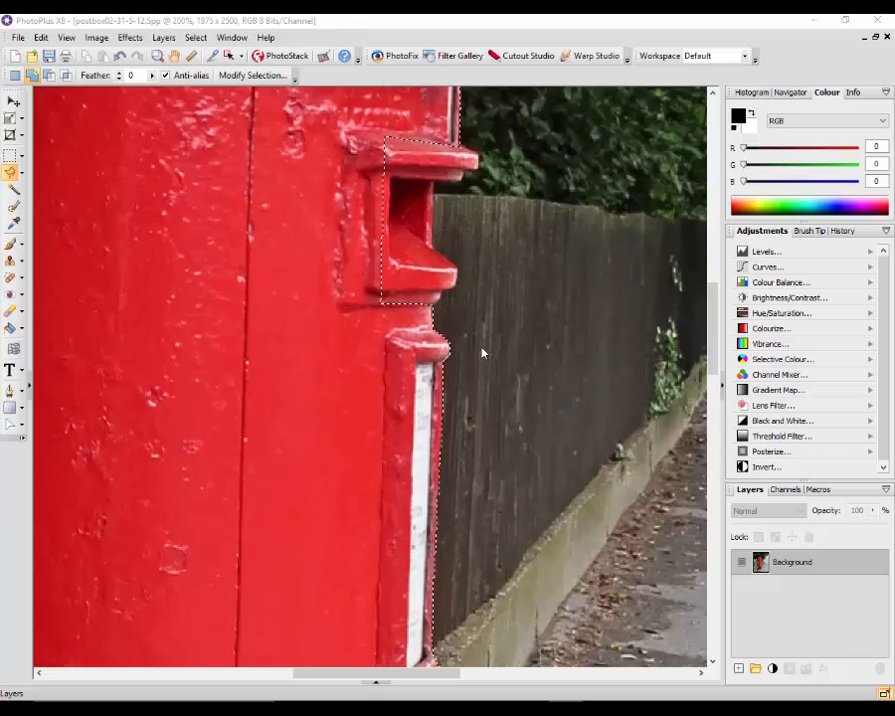
left_click_drag(724, 331, 725, 327)
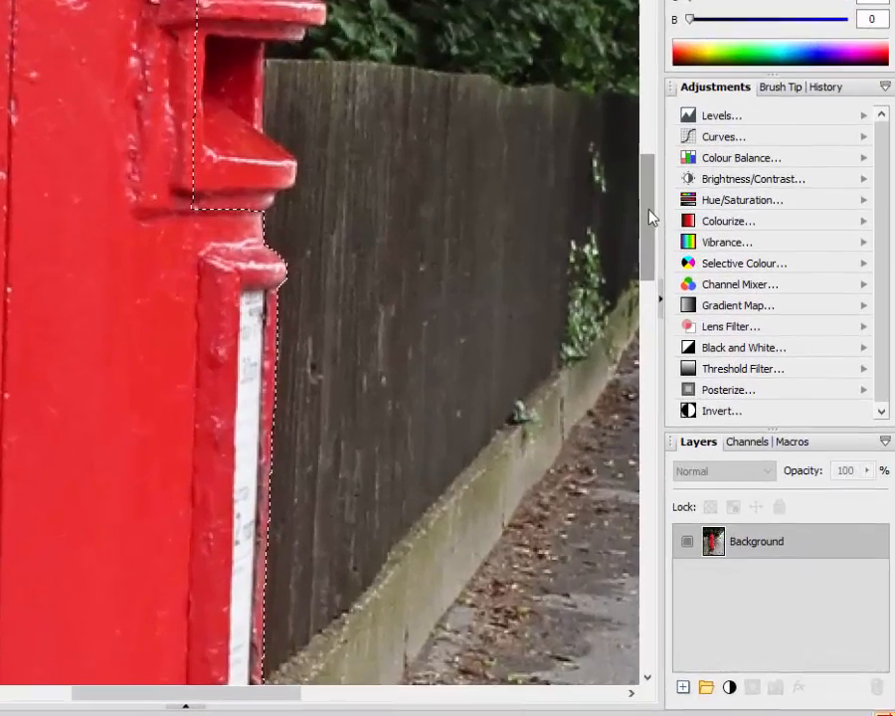
left_click_drag(651, 217, 652, 153)
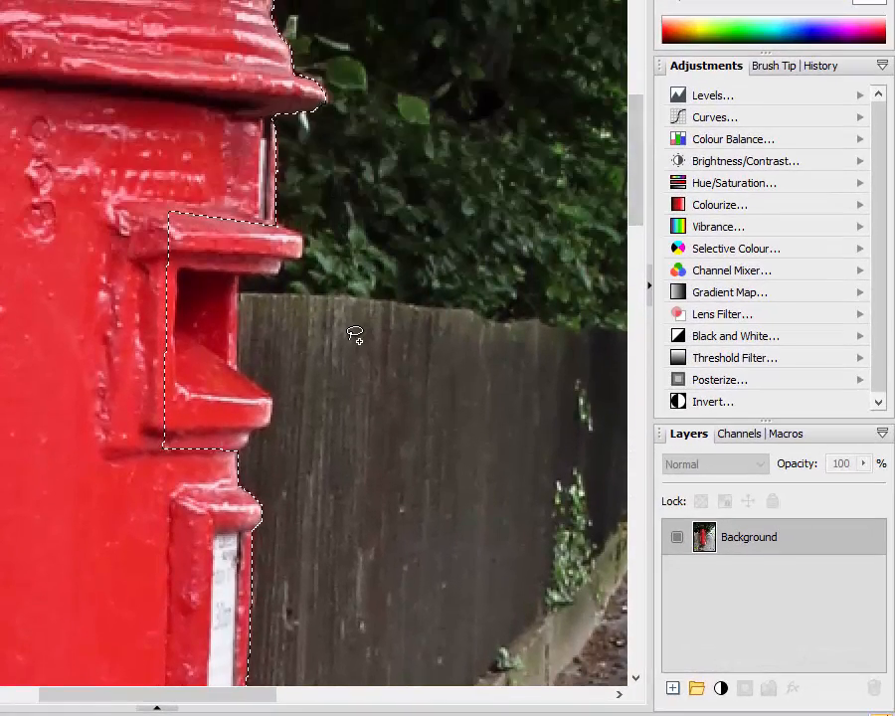
scroll(354, 335, "up", 1)
scroll(348, 318, "up", 1)
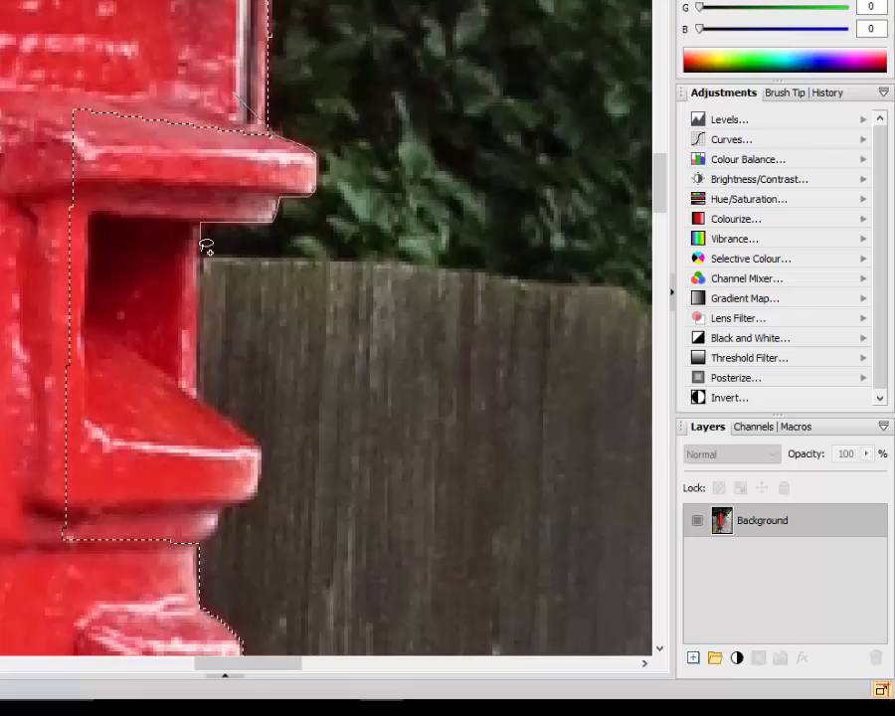
left_click_drag(204, 245, 204, 386)
mouse_move(204, 395)
left_mouse_down()
mouse_move(246, 429)
mouse_move(258, 451)
mouse_move(277, 455)
mouse_move(245, 436)
mouse_move(249, 428)
mouse_move(259, 482)
left_mouse_up()
left_click_drag(263, 489, 230, 494)
mouse_move(226, 514)
left_mouse_down()
mouse_move(209, 533)
mouse_move(149, 557)
mouse_move(104, 567)
mouse_move(87, 557)
mouse_move(45, 559)
left_mouse_up()
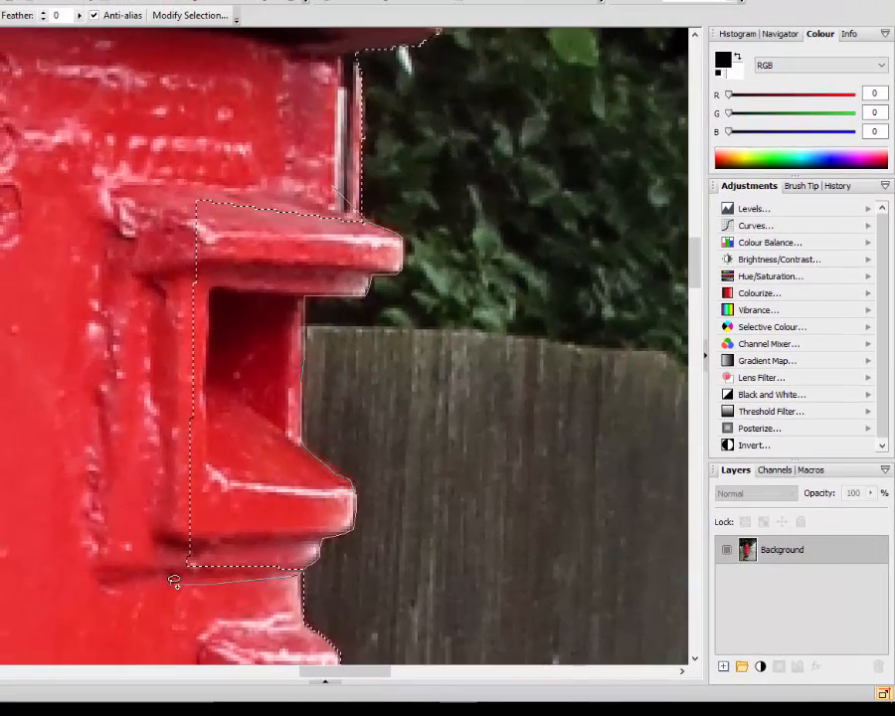
mouse_move(174, 582)
left_mouse_down()
mouse_move(147, 564)
mouse_move(146, 554)
mouse_move(163, 376)
mouse_move(151, 209)
mouse_move(169, 175)
mouse_move(221, 155)
mouse_move(335, 183)
left_mouse_up()
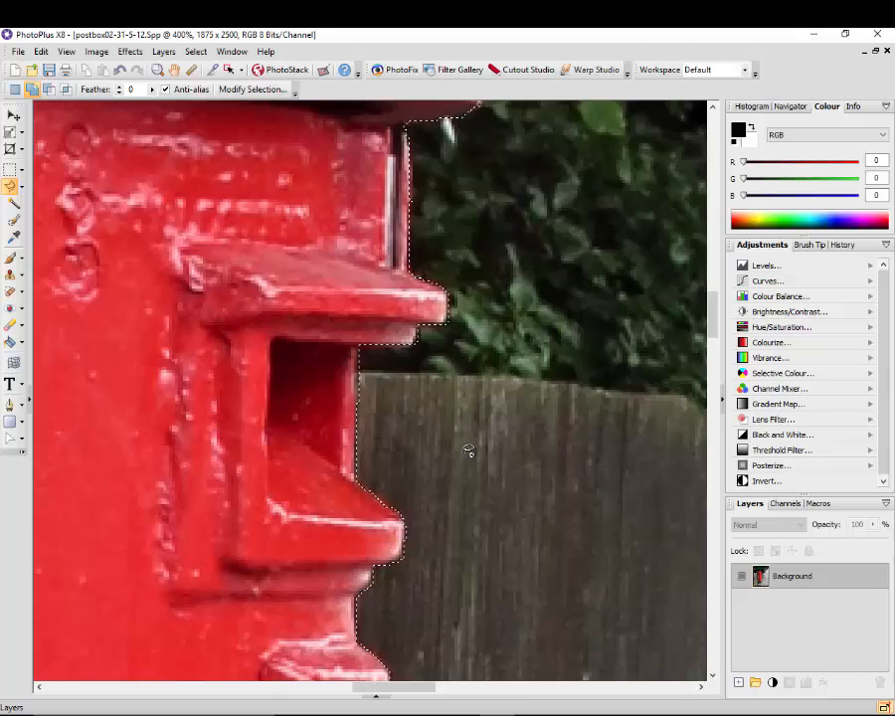
Subtract the slivers of fence beyond the tip of the letter slot's lower lip from the selection.
scroll(468, 450, "down", 4)
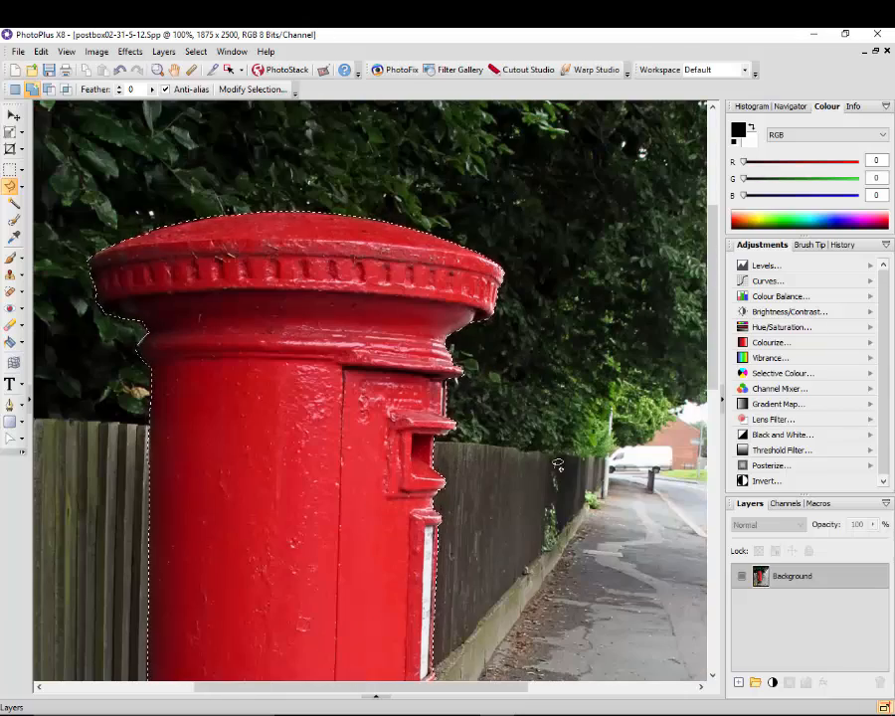
scroll(558, 465, "down", 2)
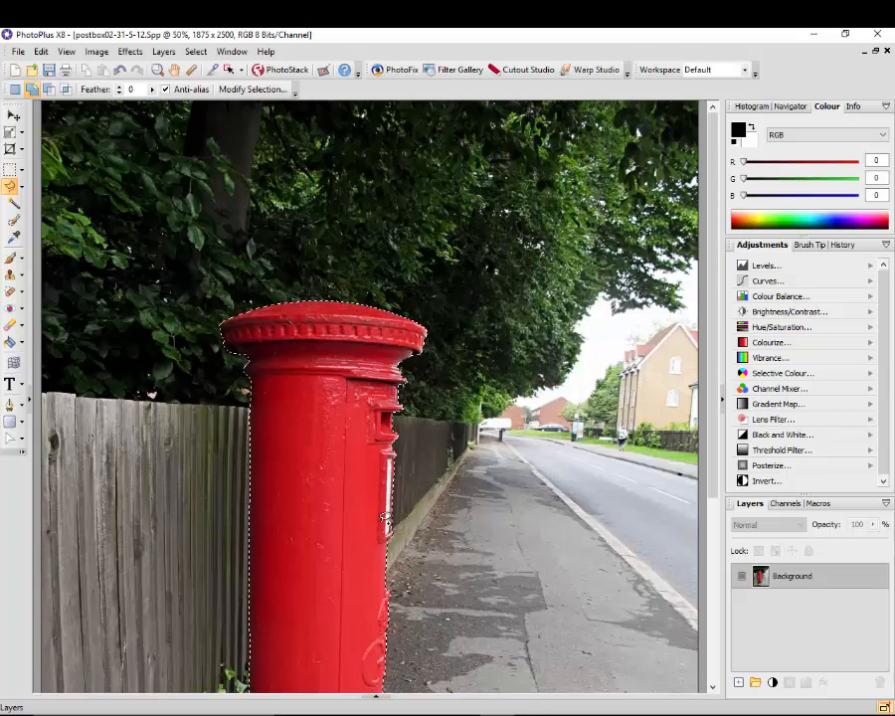
scroll(384, 517, "up", 2)
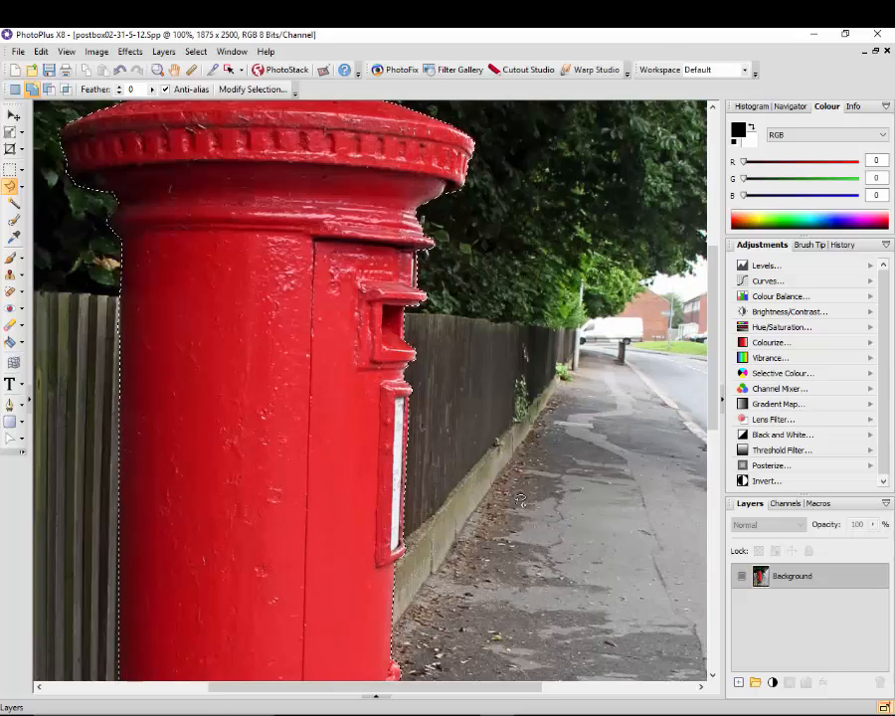
scroll(519, 500, "up", 3)
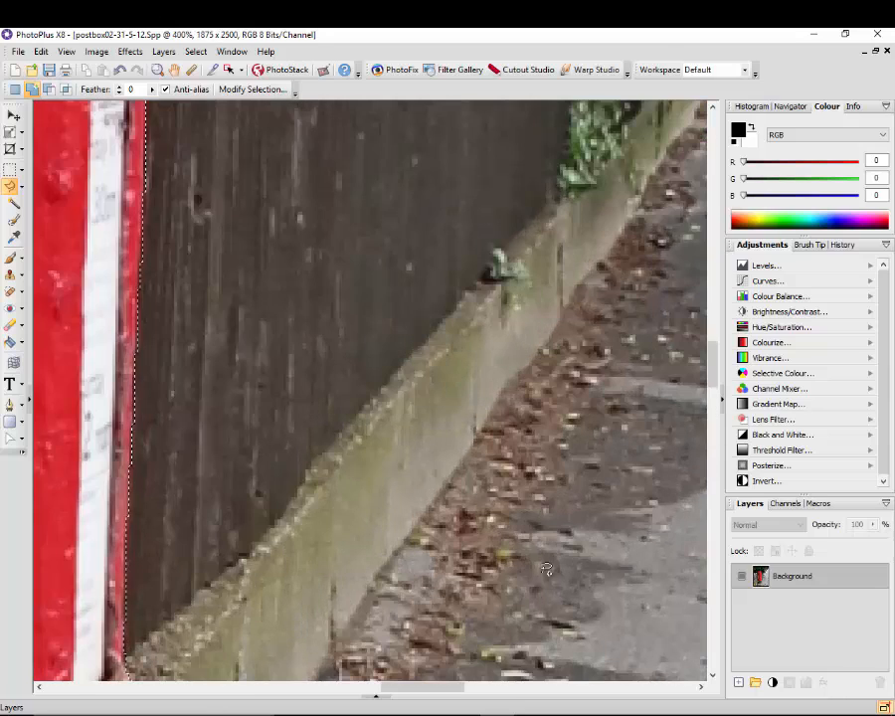
left_click_drag(435, 685, 384, 663)
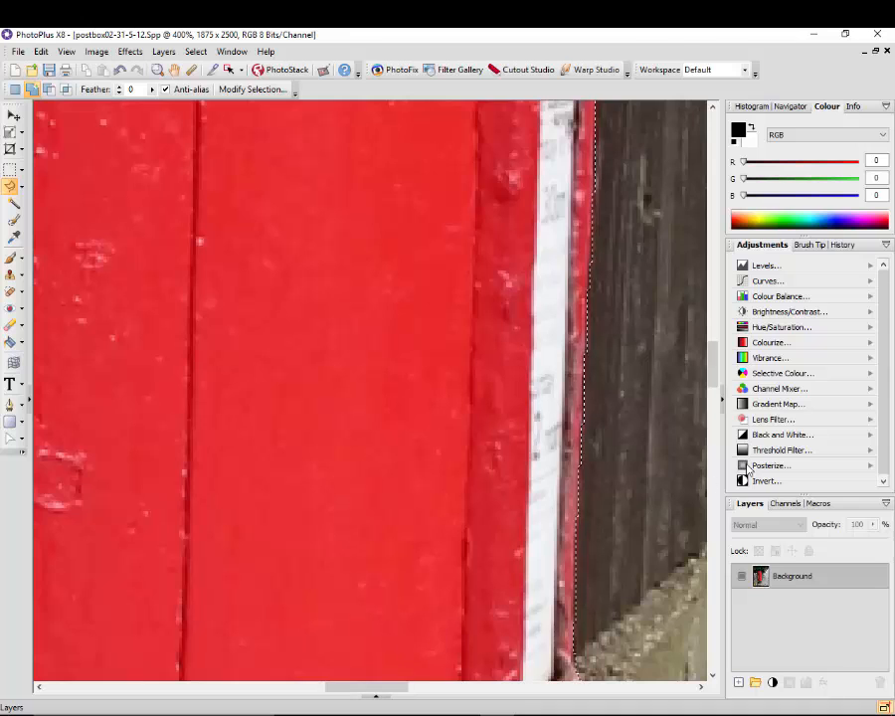
left_click_drag(713, 359, 715, 312)
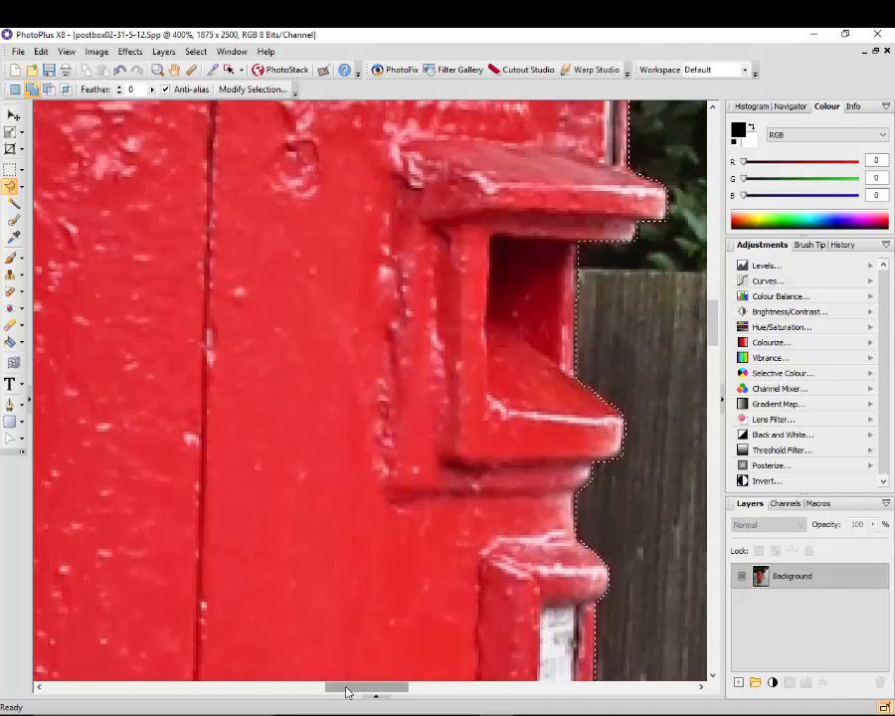
left_click_drag(348, 688, 360, 689)
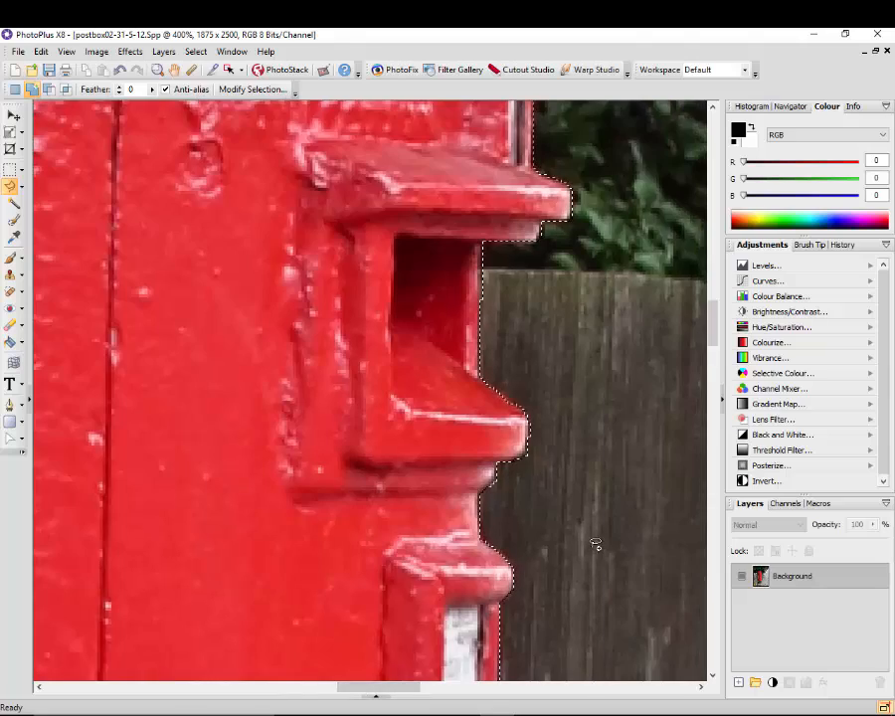
scroll(595, 544, "up", 5)
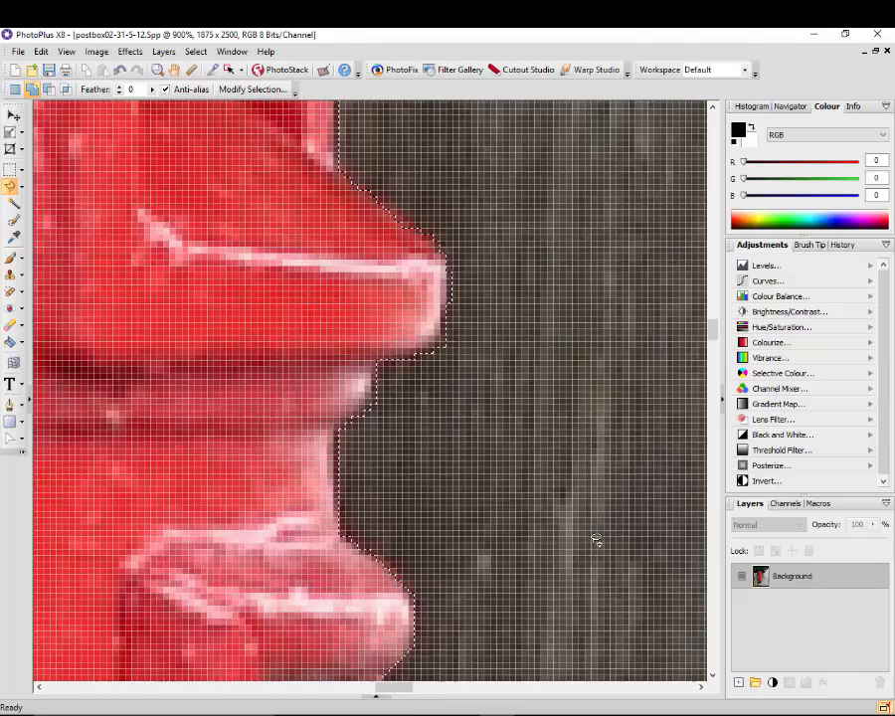
scroll(595, 539, "down", 2)
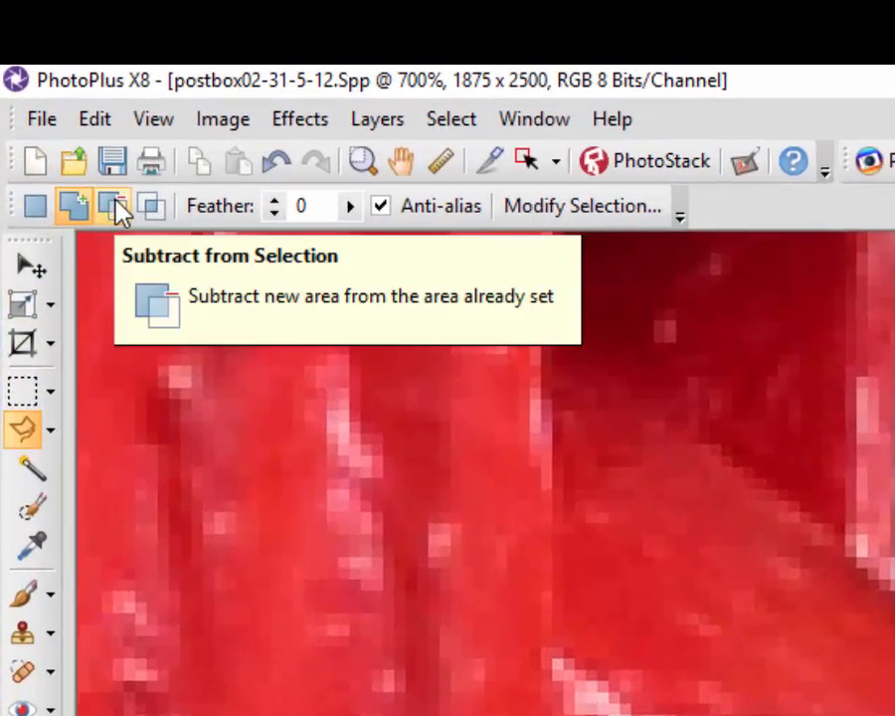
left_click(112, 205)
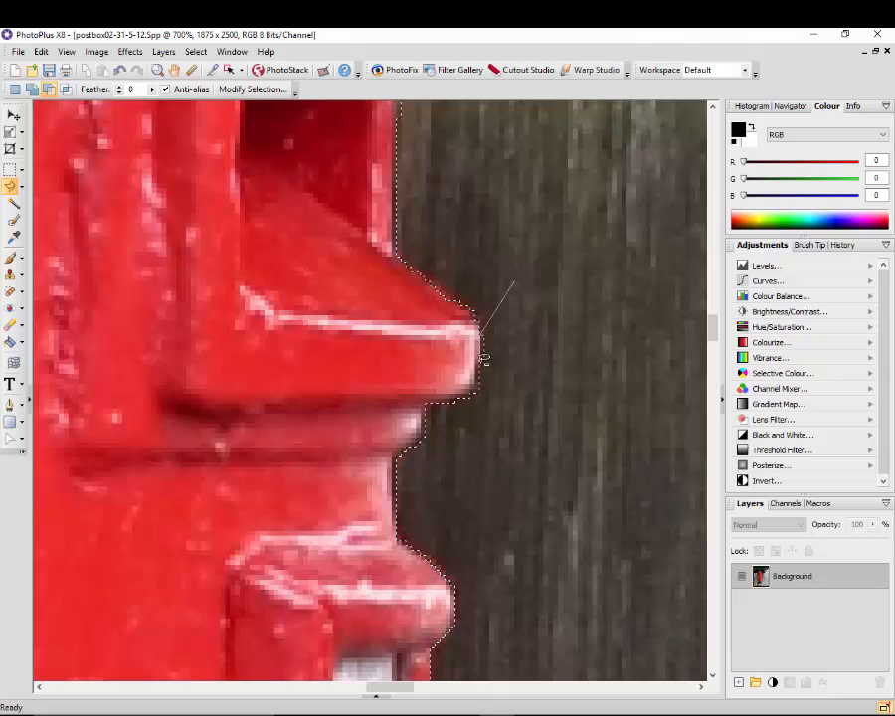
double_click(481, 362)
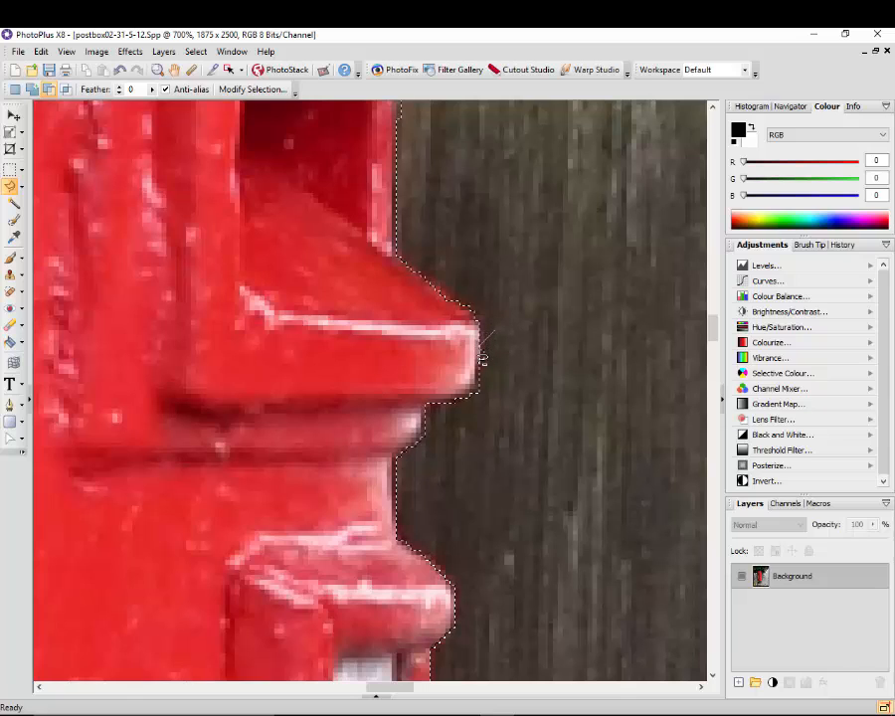
left_click(502, 383)
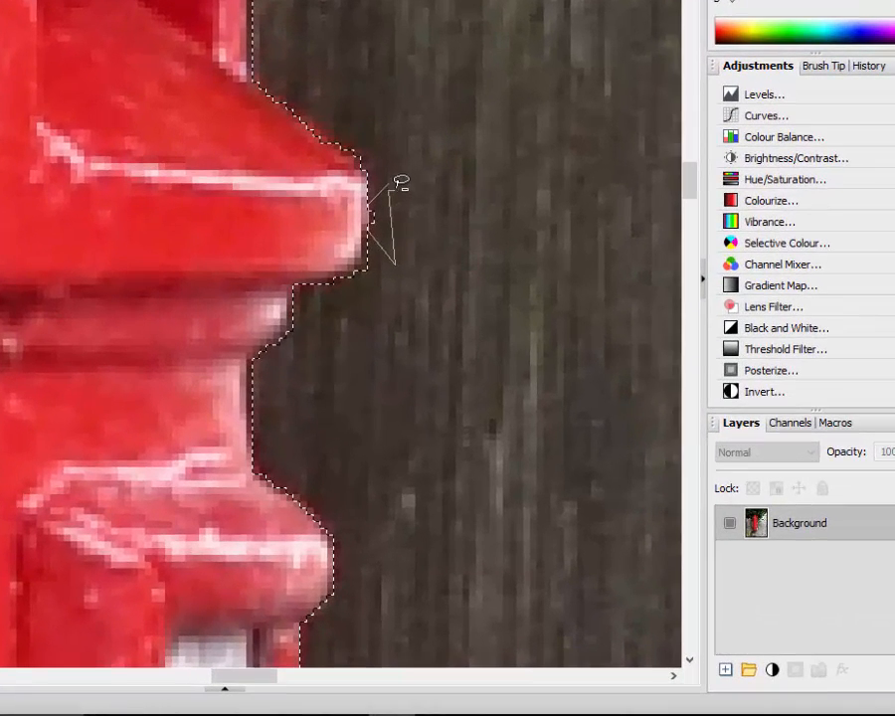
left_click(389, 181)
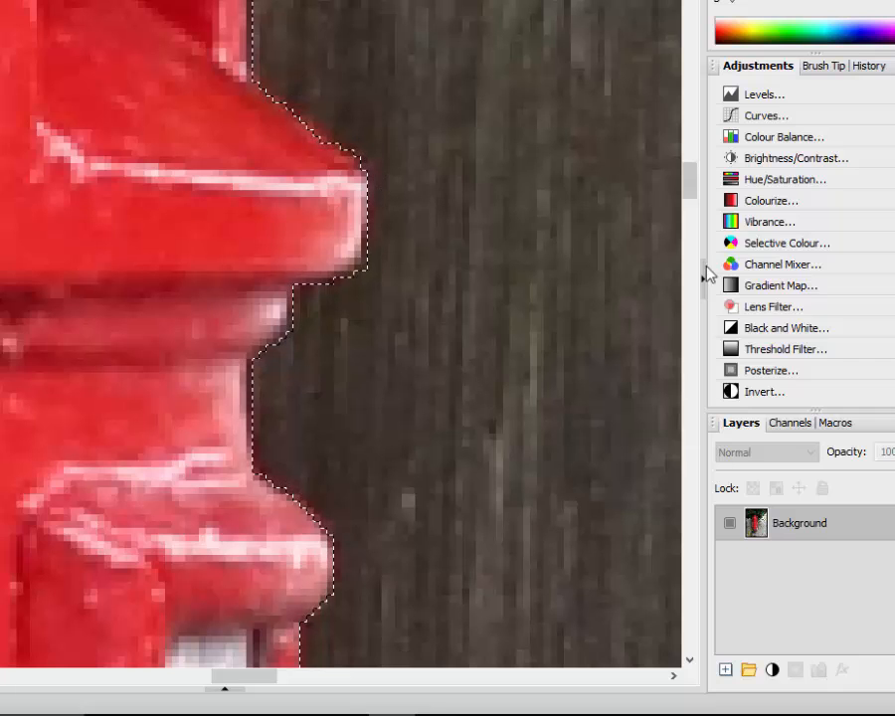
left_click_drag(690, 184, 693, 70)
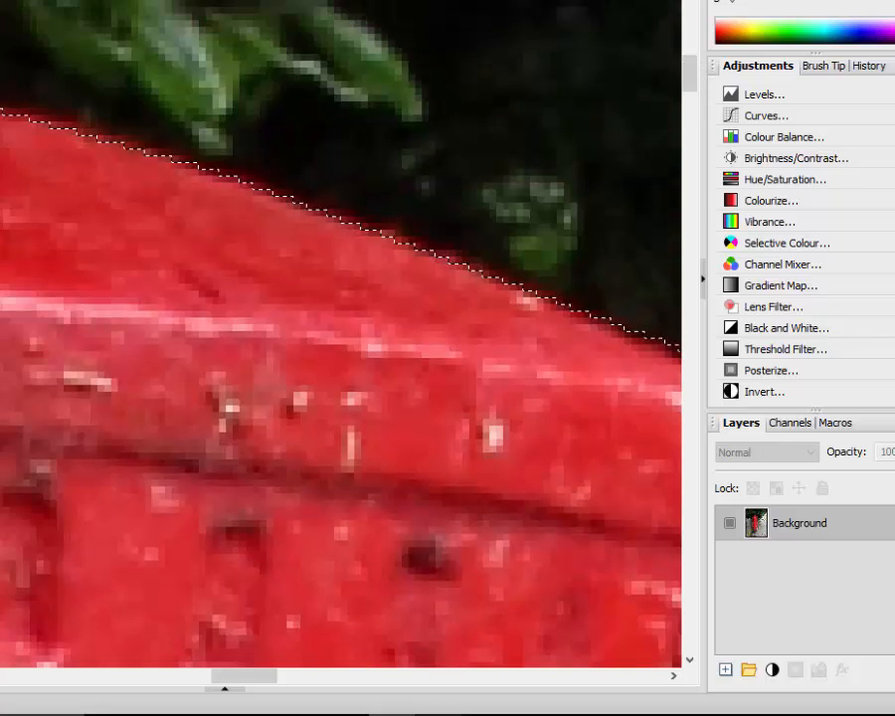
Subtract the dark strip of hedge above the left slope of the postbox's domed cap from the selection.
left_click_drag(256, 681, 64, 675)
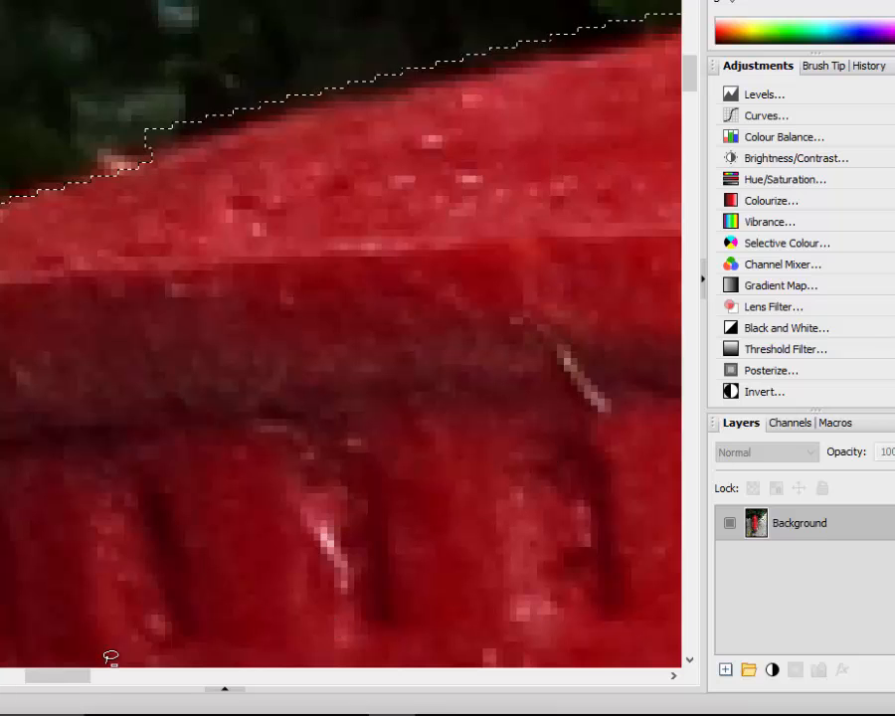
left_click_drag(68, 677, 93, 676)
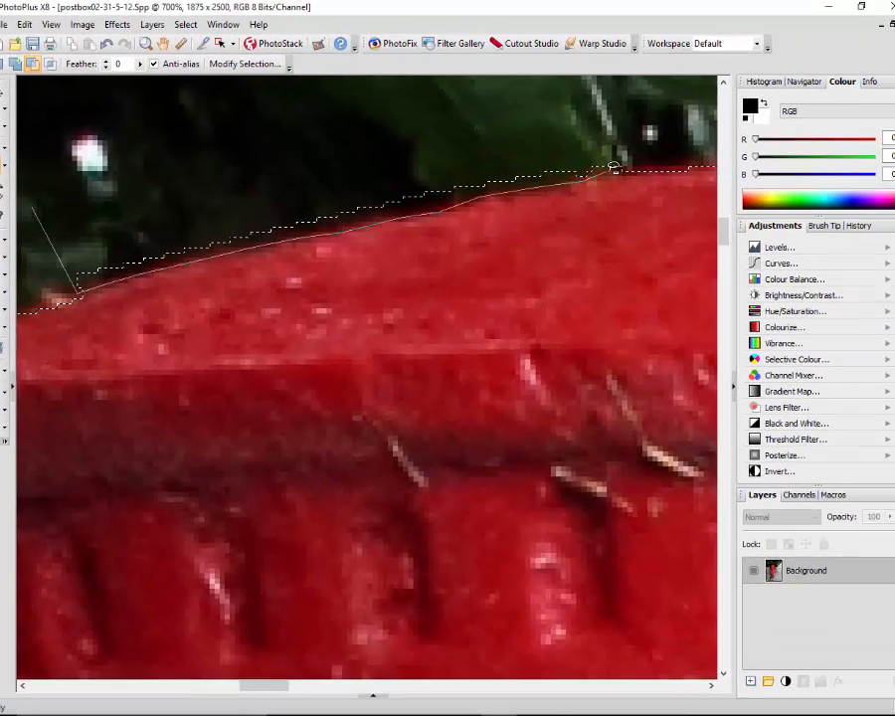
left_click(475, 90)
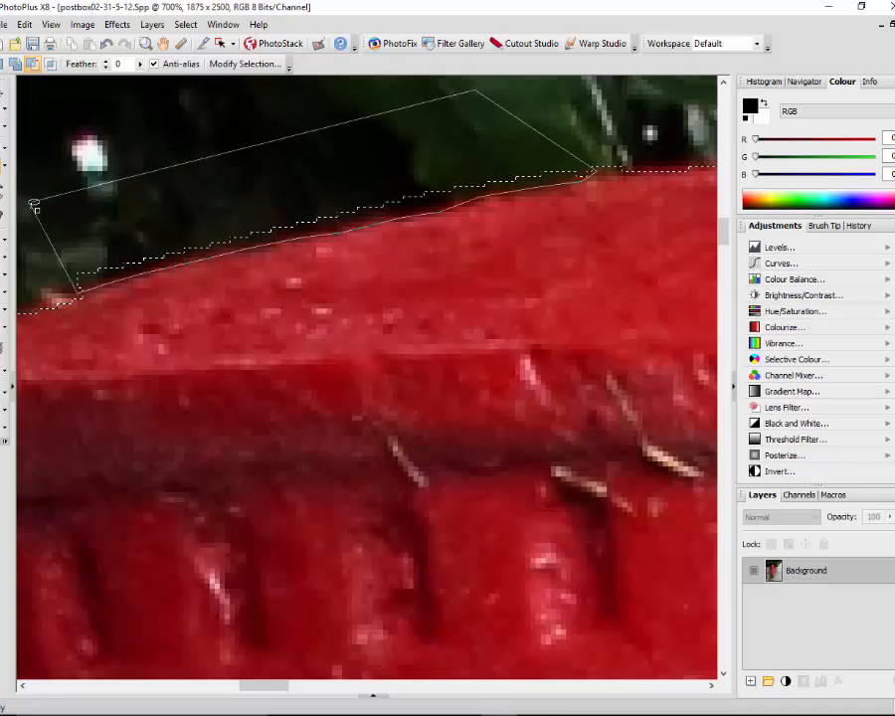
left_click(34, 205)
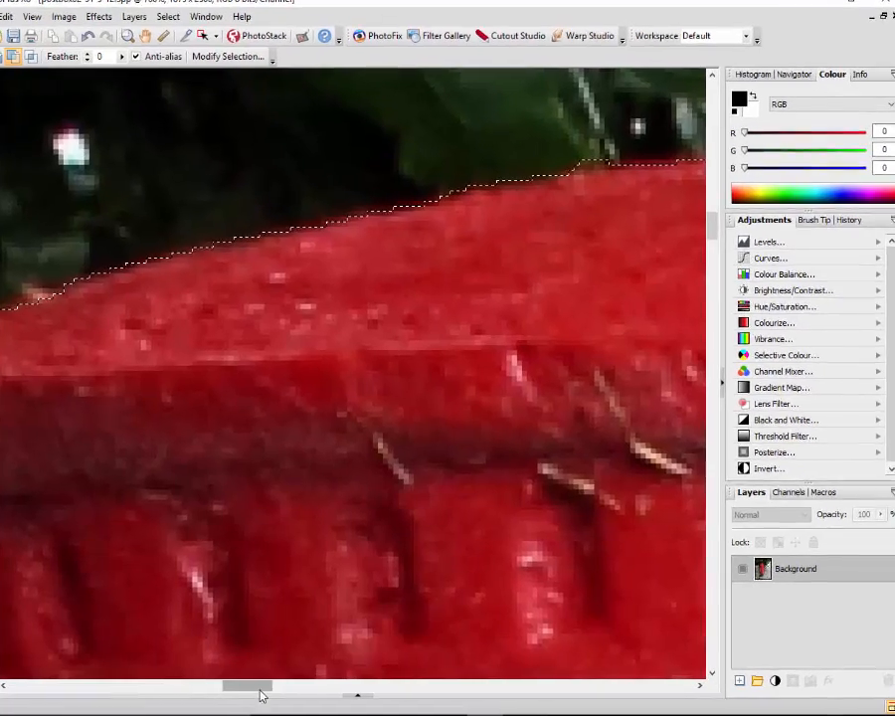
Subtract the thin strip of background along the crown of the postbox's domed cap from the selection.
left_click_drag(260, 688, 293, 685)
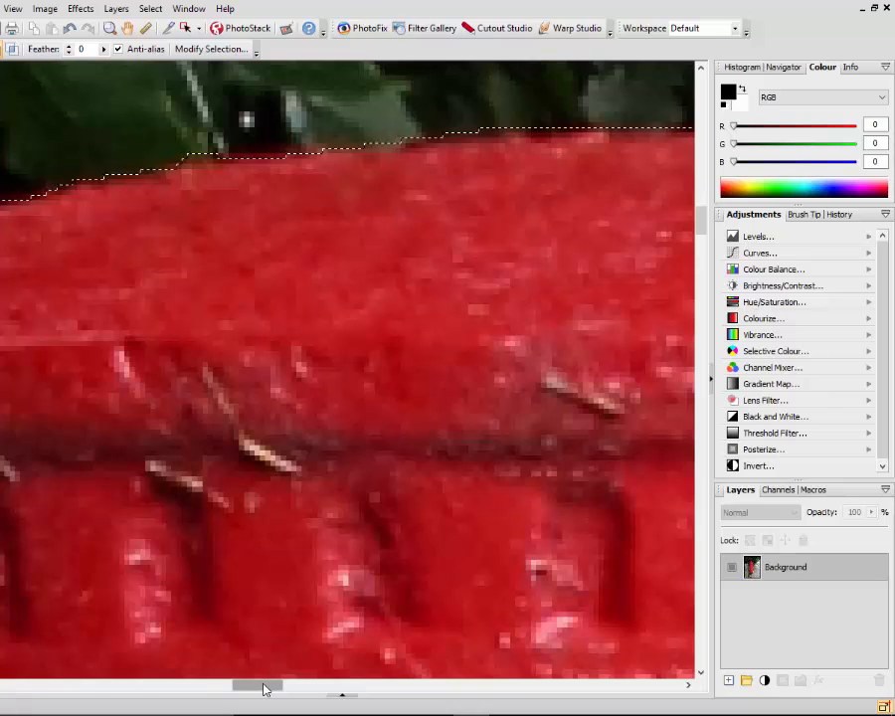
left_click_drag(267, 684, 296, 684)
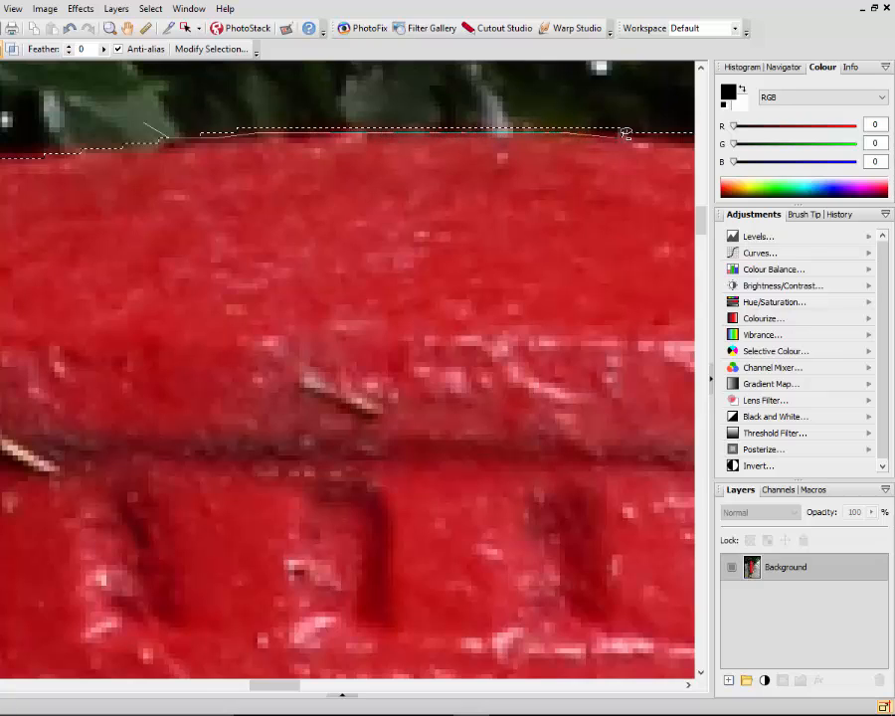
double_click(652, 96)
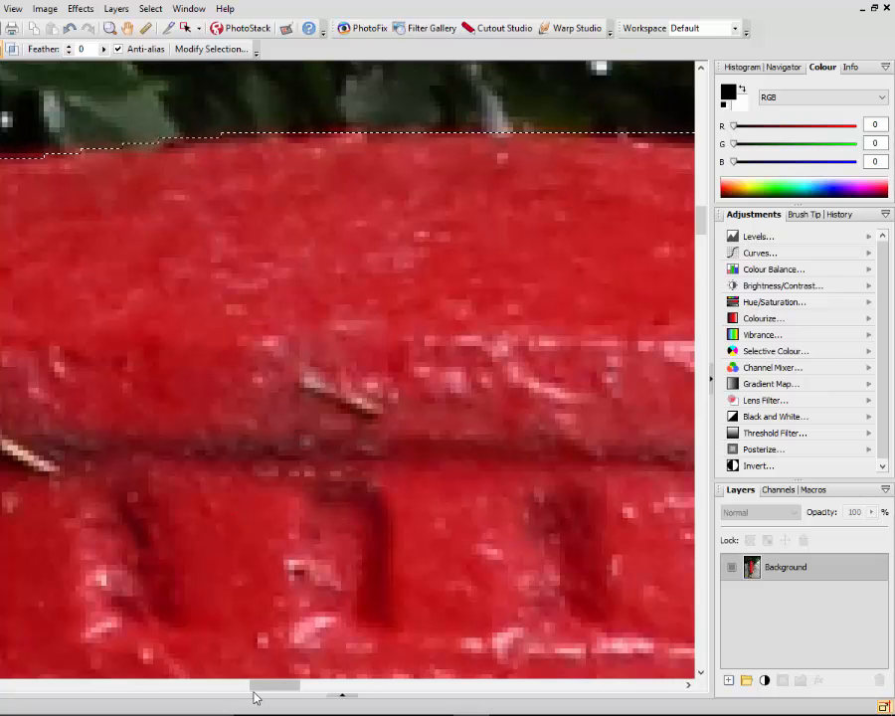
Subtract the sliver of hedge just right of the cap's crown from the selection, following the red edge.
left_click_drag(274, 687, 318, 685)
left_click(108, 99)
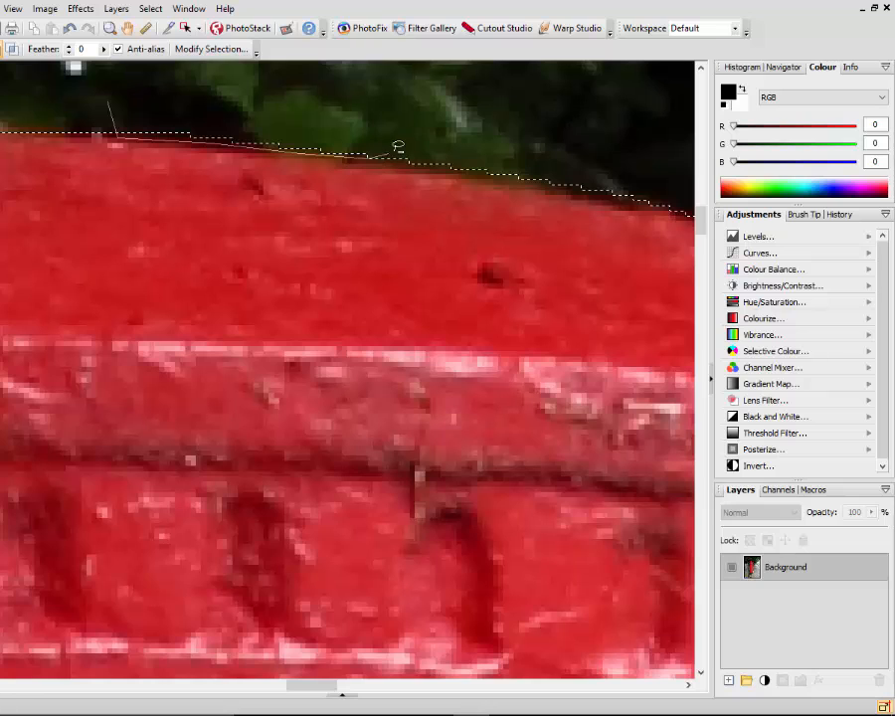
left_click(428, 132)
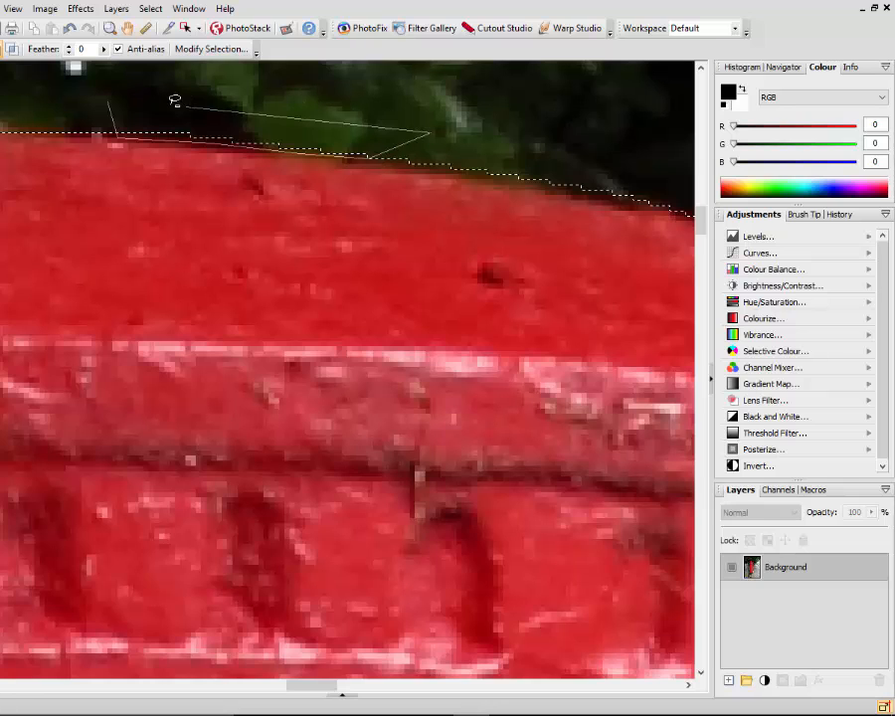
left_click(113, 98)
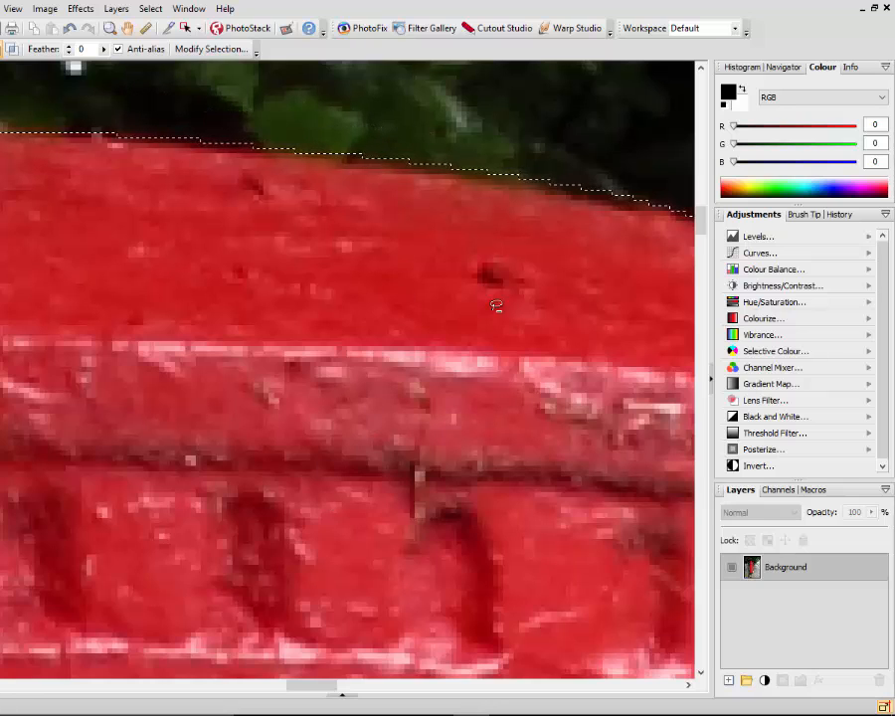
Subtract the remaining sliver of foliage further down the right slope of the domed cap from the selection.
left_click(472, 122)
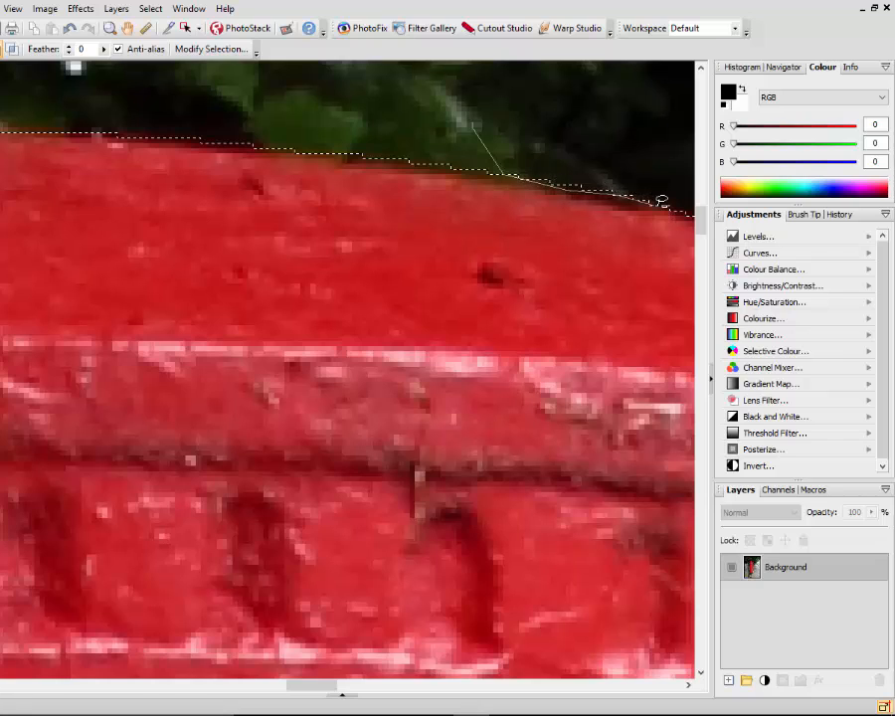
left_click(656, 132)
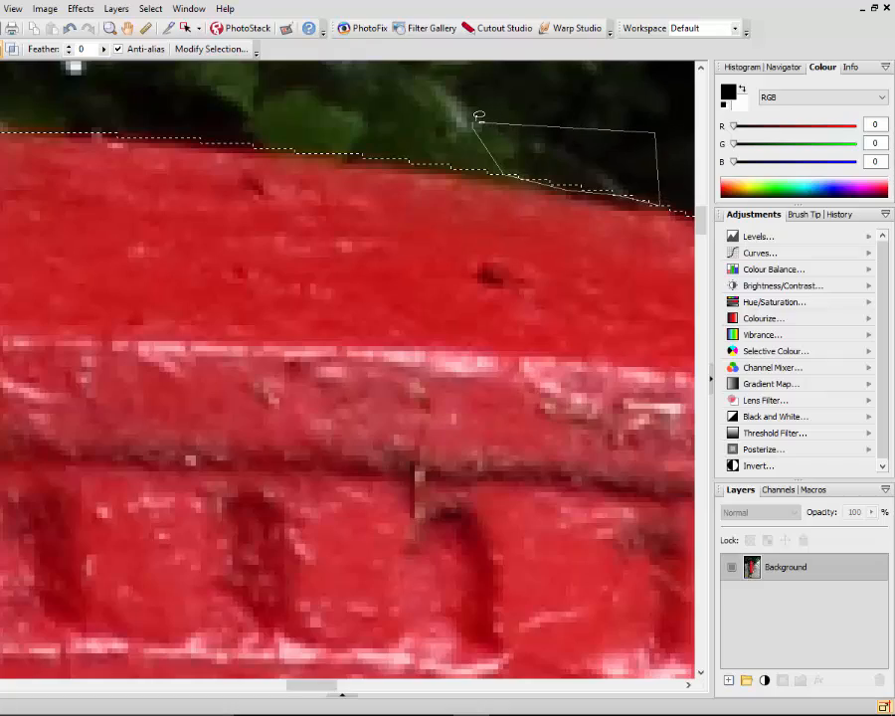
left_click(474, 120)
scroll(453, 261, "down", 1)
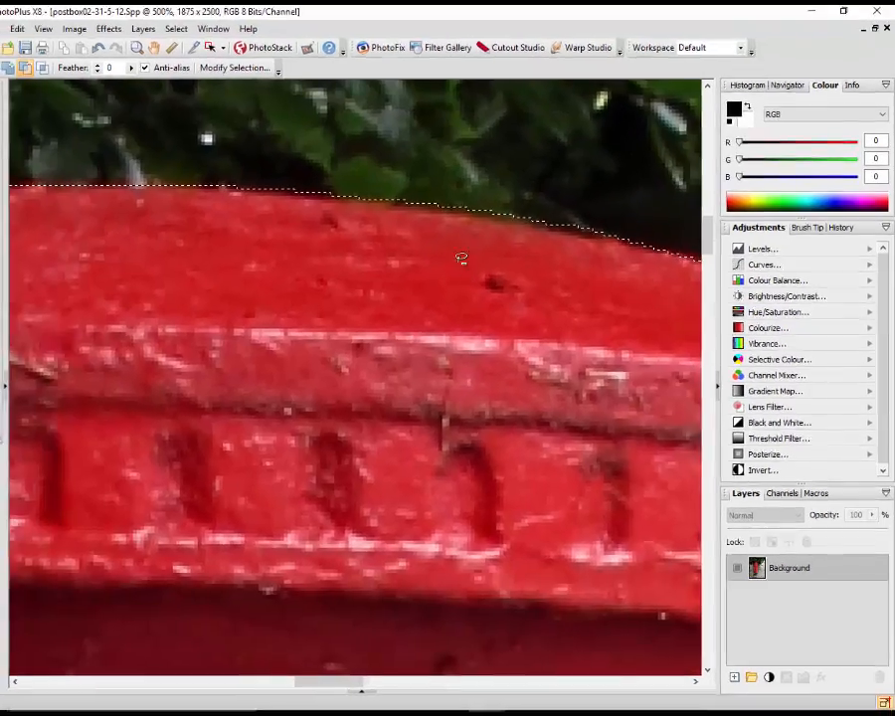
scroll(460, 259, "down", 4)
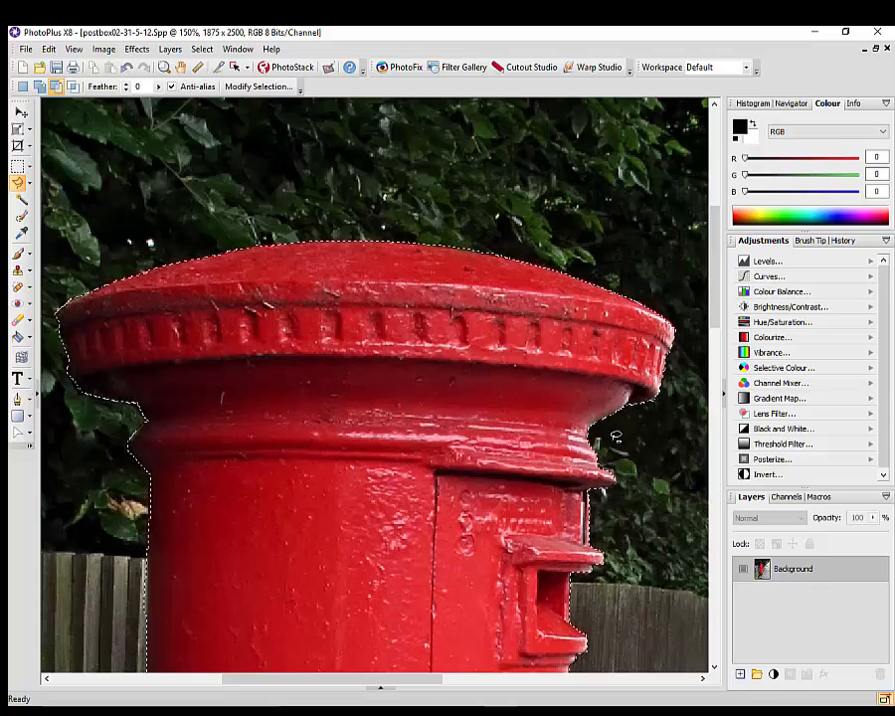
scroll(629, 443, "down", 2)
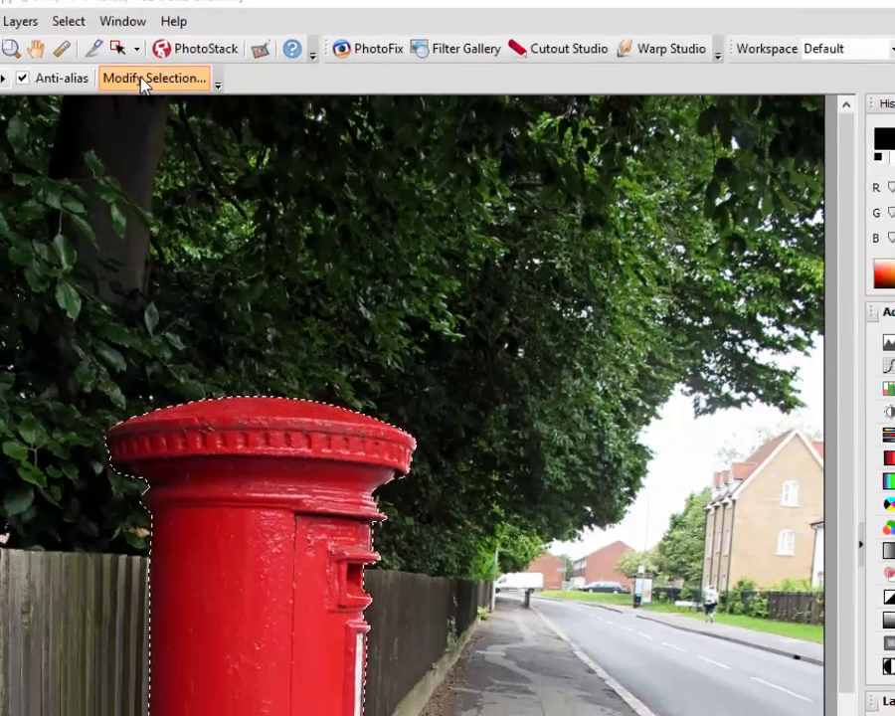
Review the Feather, Smooth and Contract/Expand options for modifying the selection, and view the whole selected postbox.
left_click(156, 82)
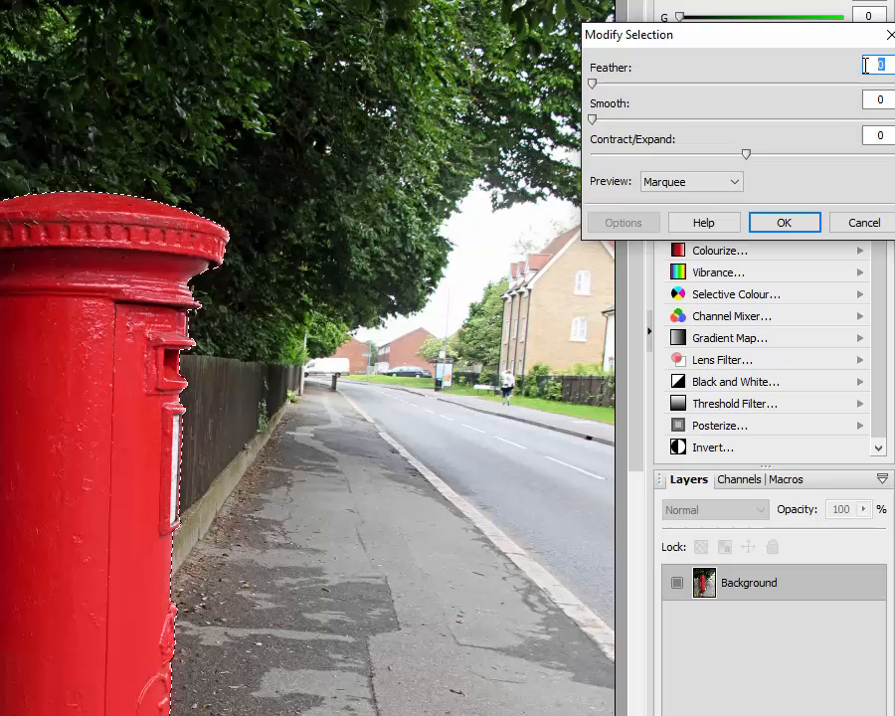
left_click(781, 225)
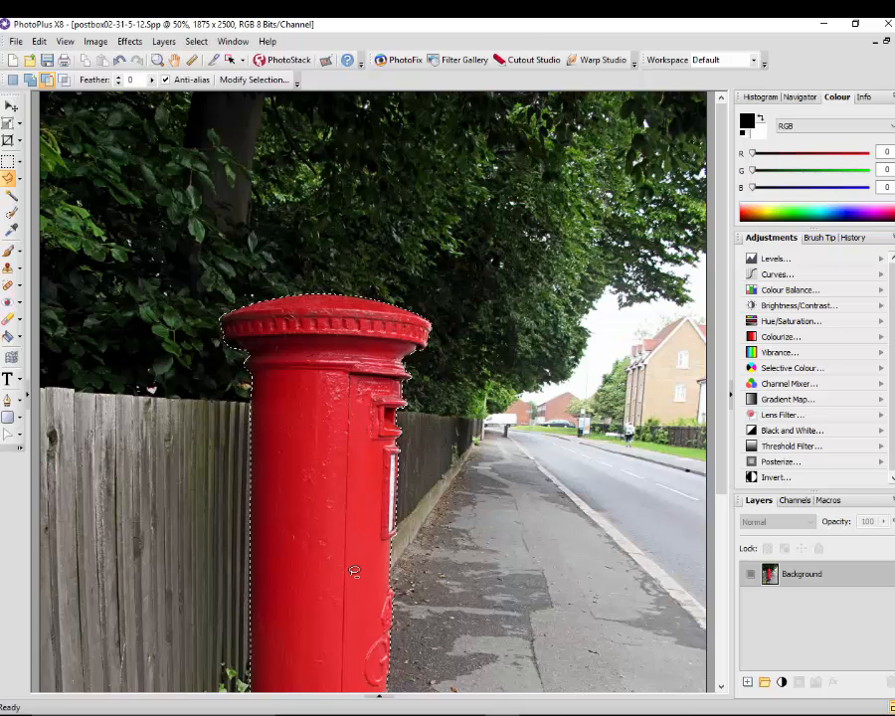
key("ctrl+minus")
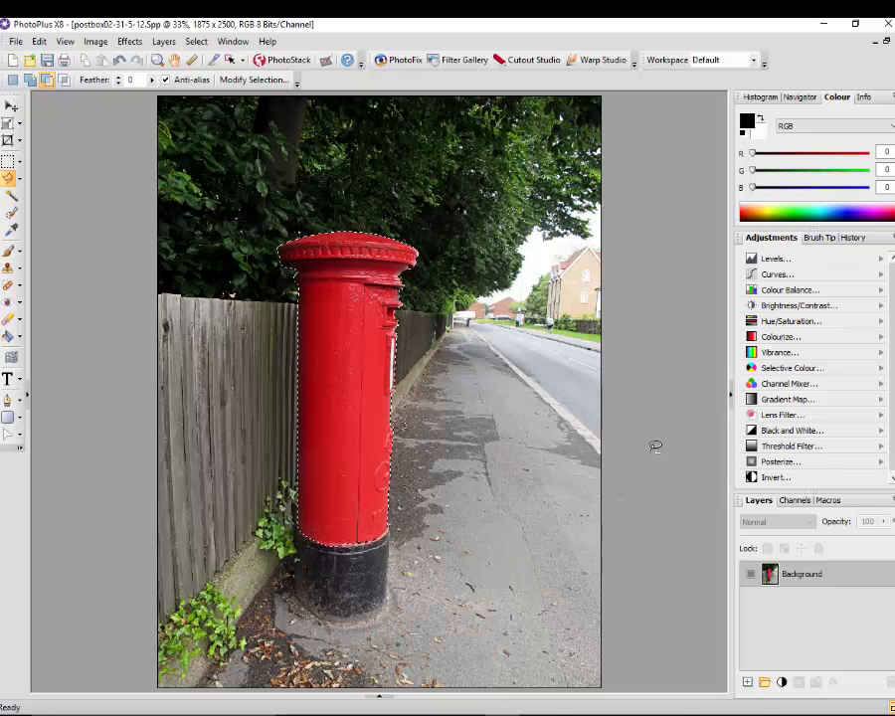
key("ctrl+minus")
scroll(651, 438, "up", 1)
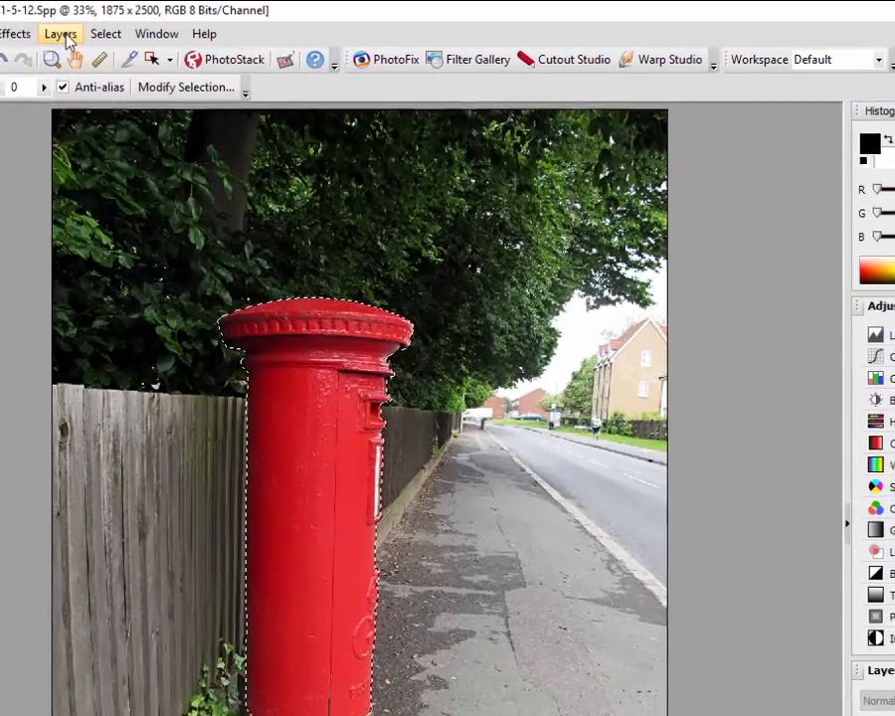
Copy the selected red part of the postbox to a new layer and check it by toggling the Background layer's visibility.
left_click(164, 42)
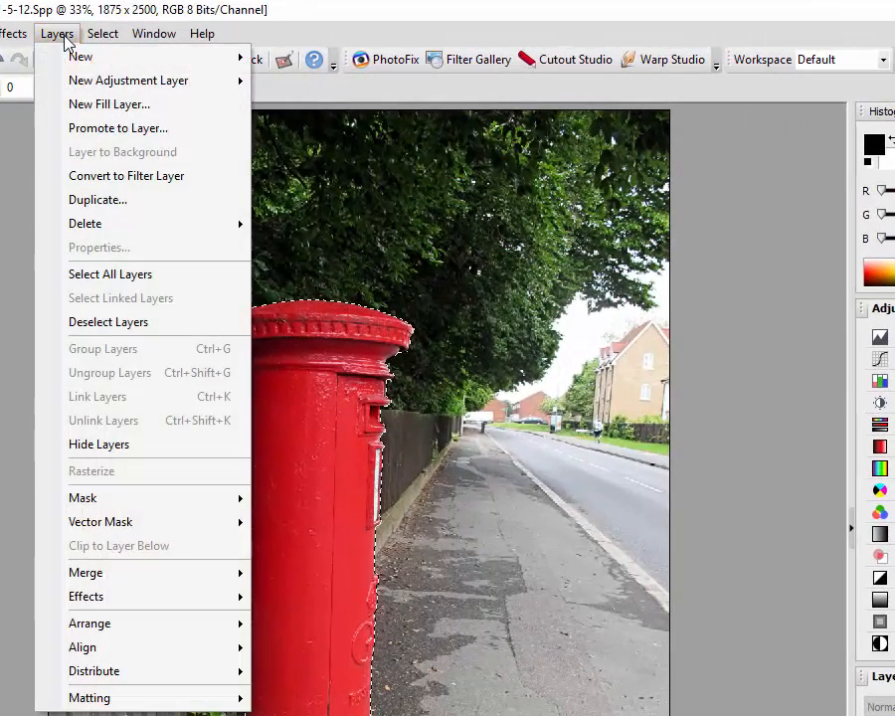
mouse_move(176, 77)
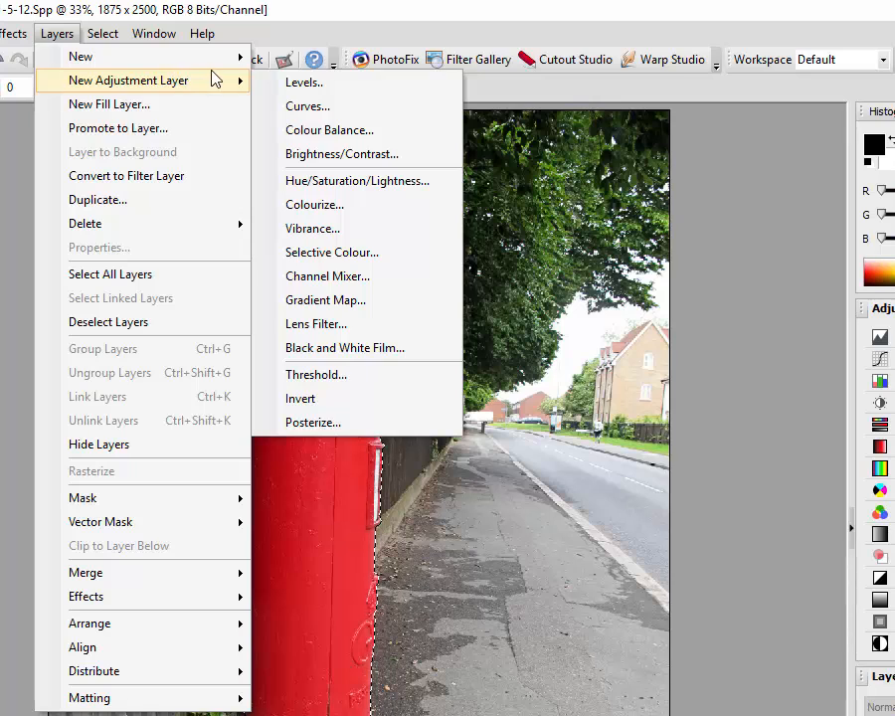
mouse_move(191, 56)
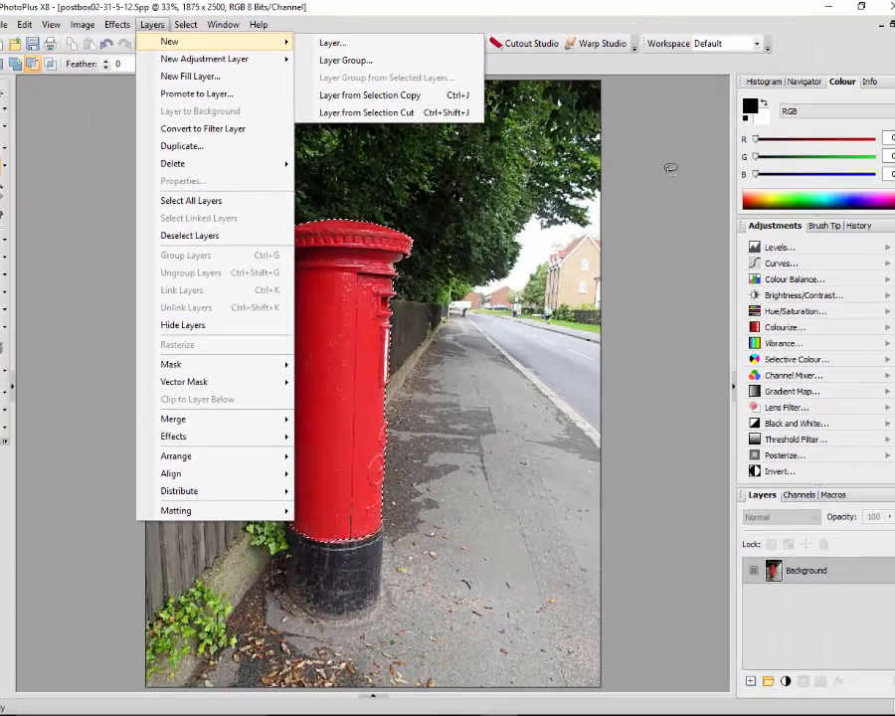
left_click(814, 31)
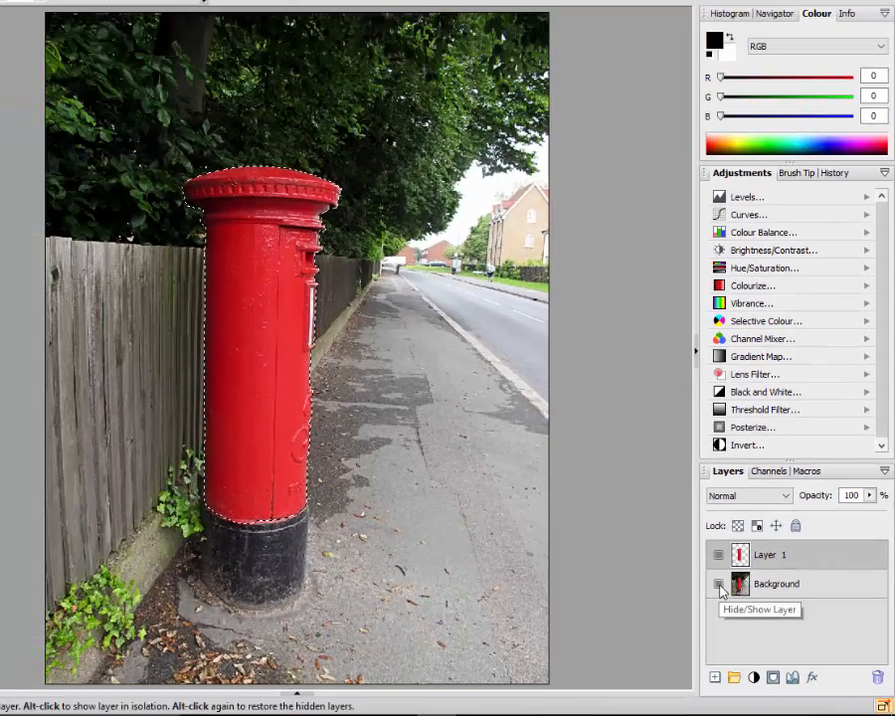
left_click(719, 585)
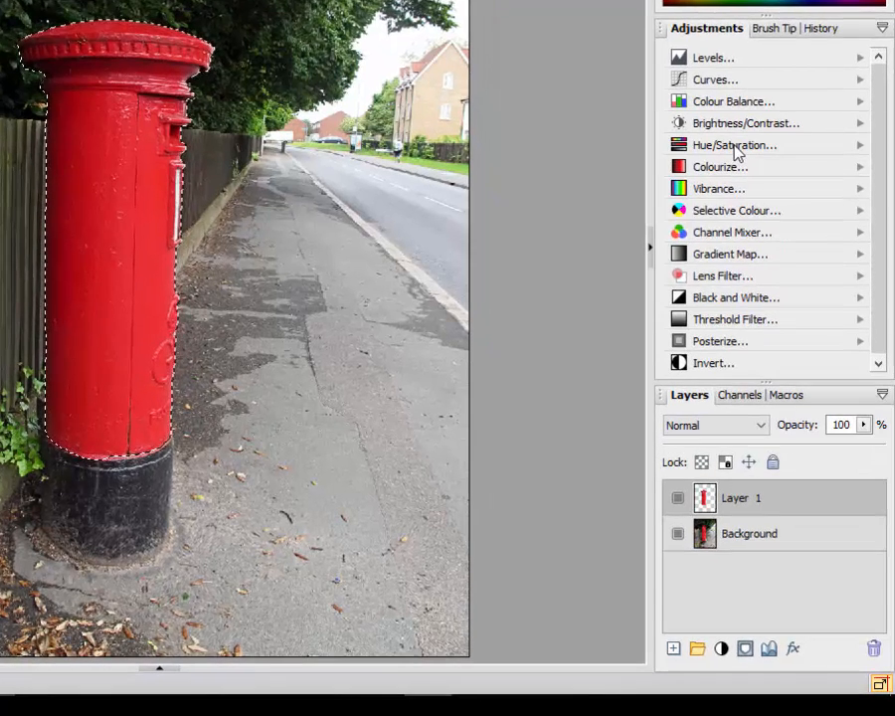
Add a Hue/Saturation adjustment layer for the selected postbox and shift the hue of its reds to blue.
left_click(735, 146)
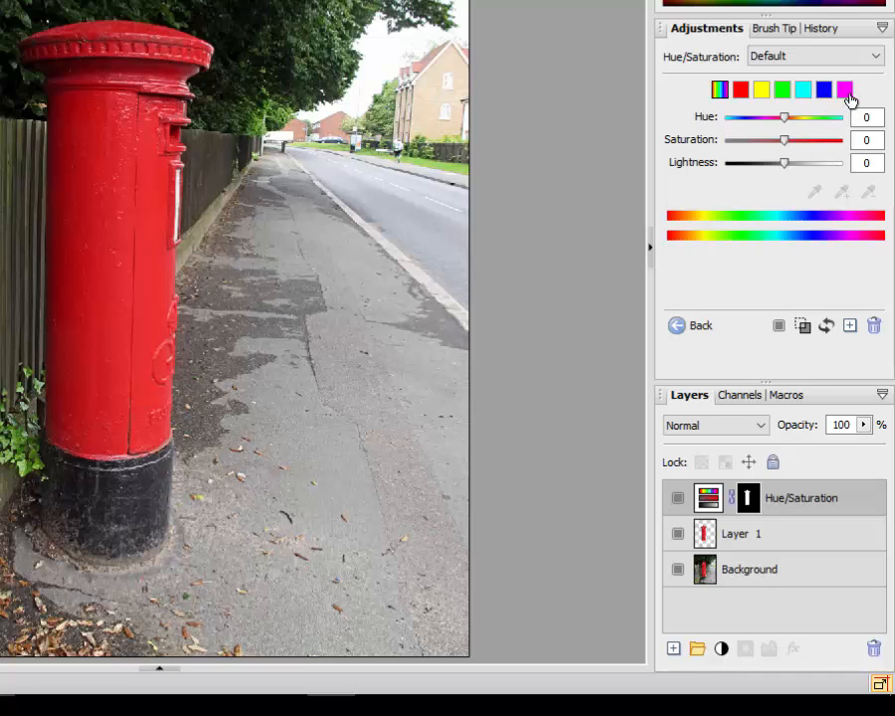
left_click(740, 91)
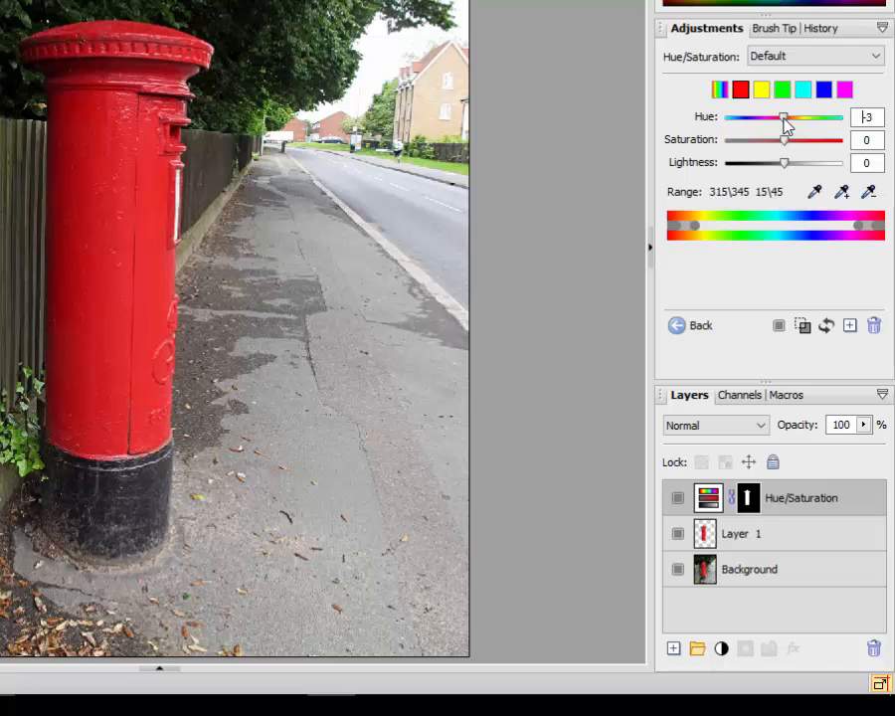
left_click_drag(783, 118, 807, 125)
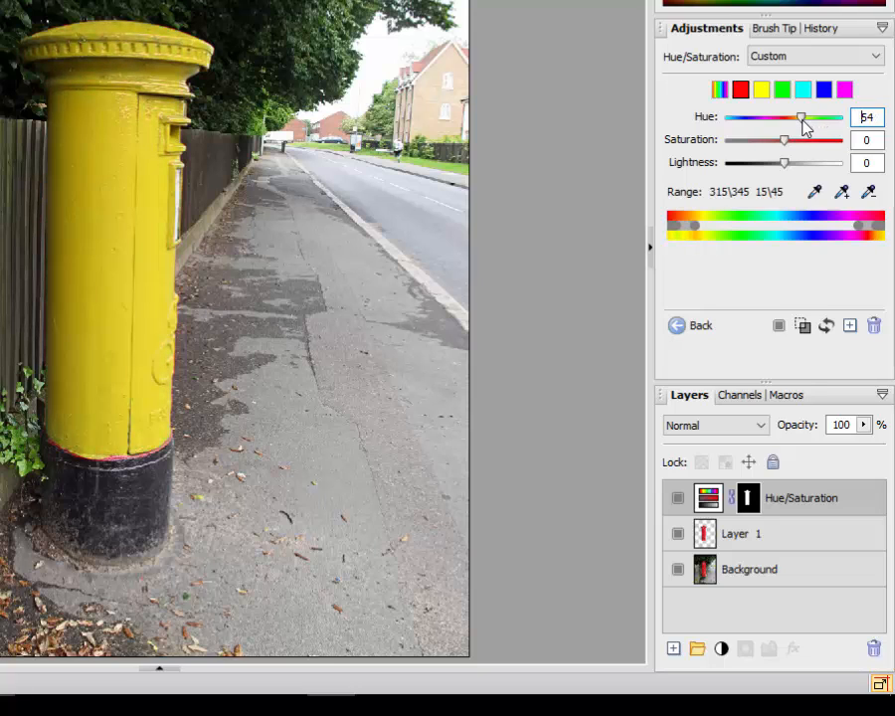
left_click_drag(803, 125, 748, 124)
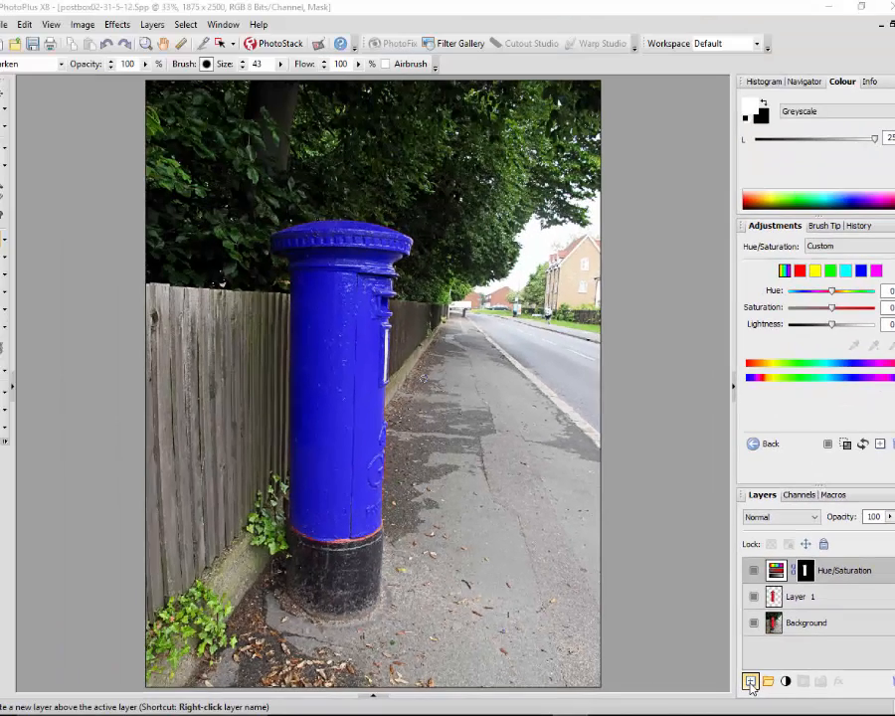
Add a new layer named Layer 2 above the Hue/Saturation adjustment with Colour blend mode and 100% opacity.
left_click(398, 610)
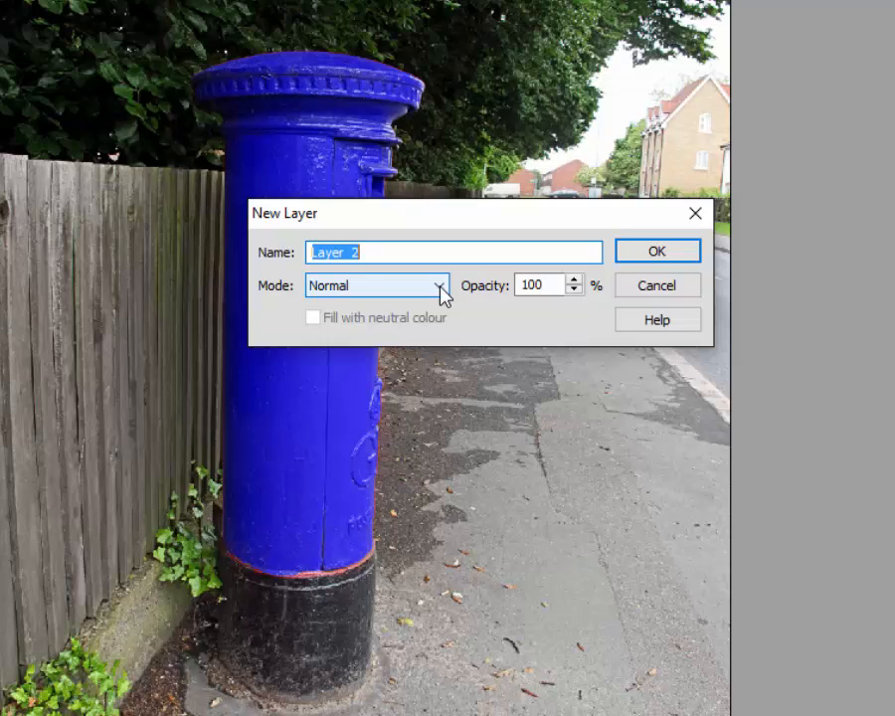
left_click(440, 289)
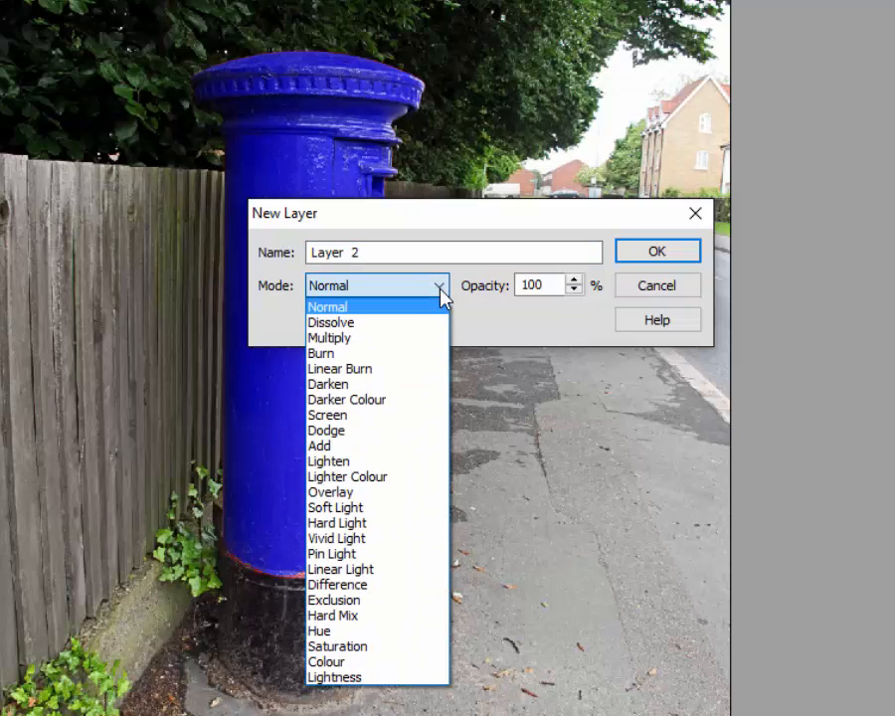
left_click(363, 662)
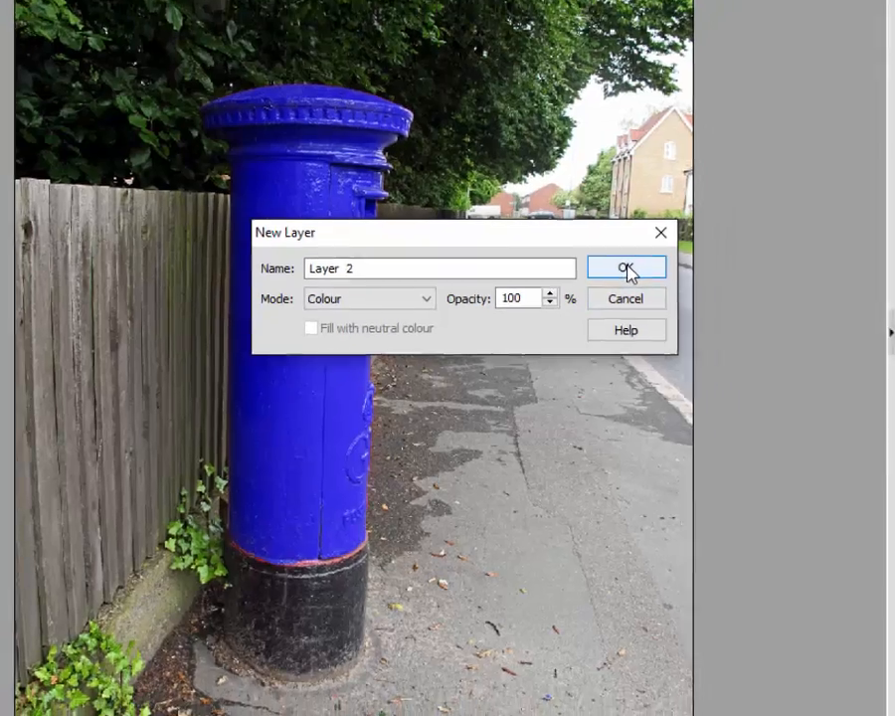
left_click(656, 251)
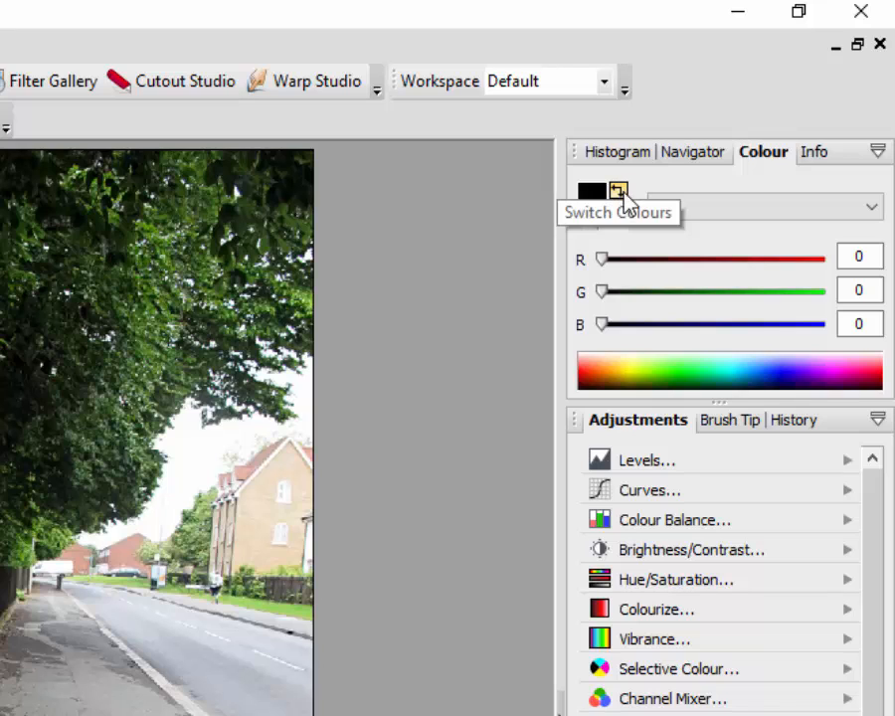
Switch the foreground and background colours back and forth, and reset them to the default black and white.
left_click(620, 188)
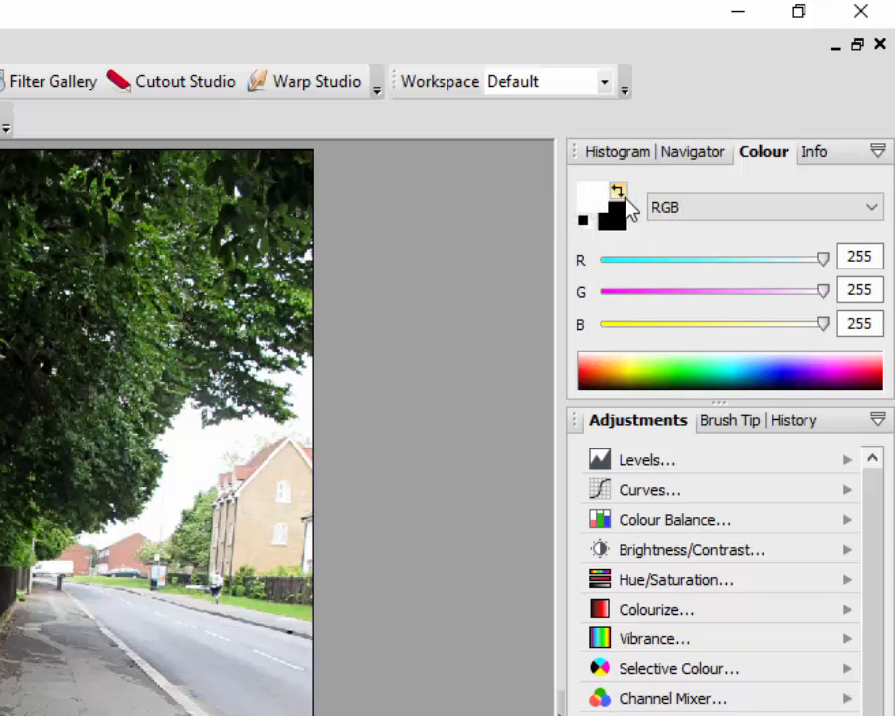
left_click(617, 192)
left_click(617, 191)
left_click(617, 191)
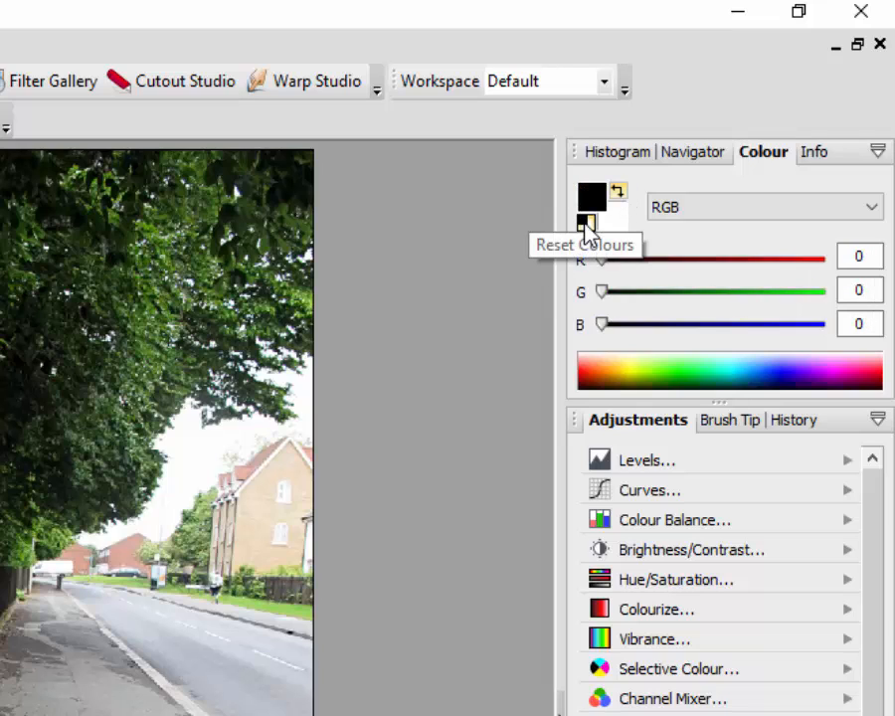
left_click(616, 192)
left_click(584, 224)
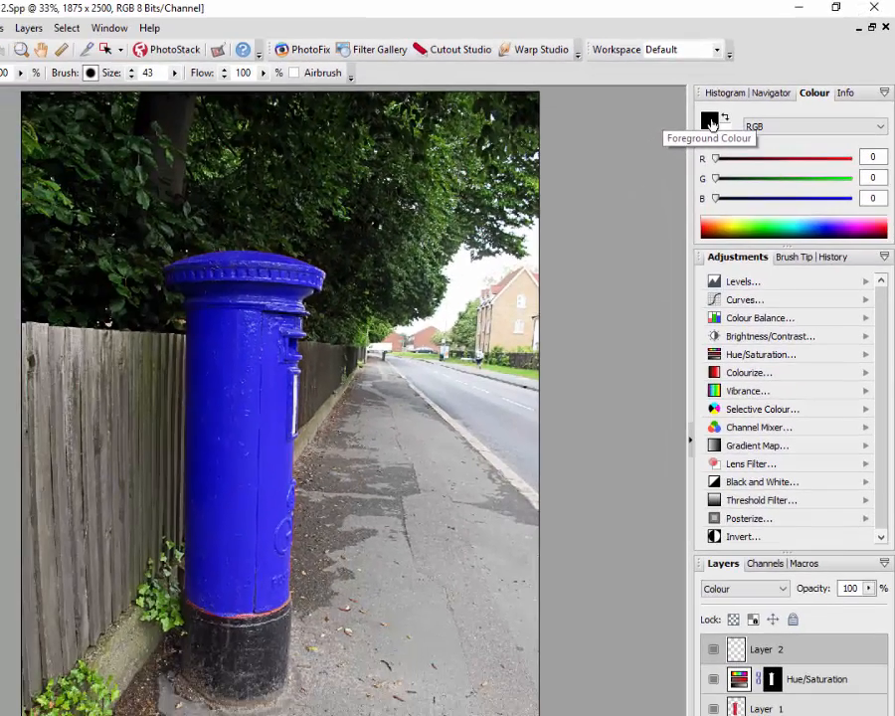
Open the foreground colour for editing and set its hue to orange with an H value of 29.
left_click(593, 200)
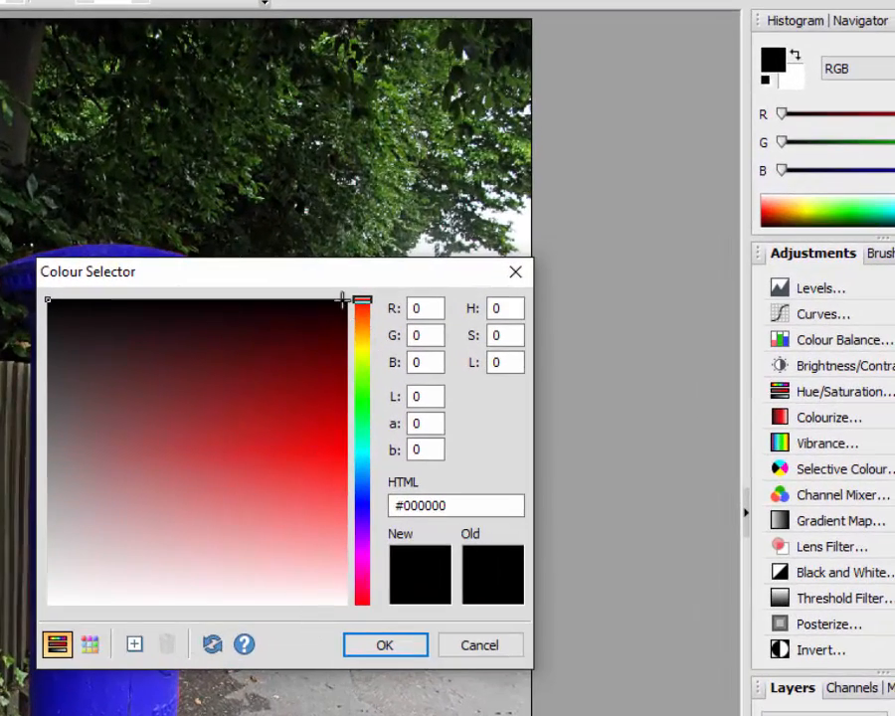
left_click_drag(314, 279, 537, 217)
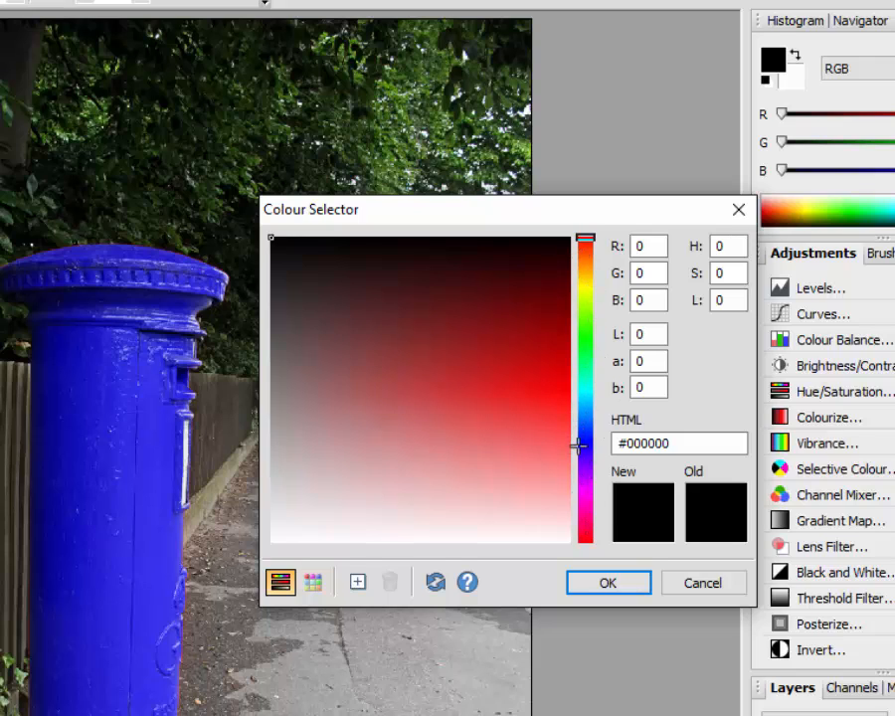
left_click(586, 273)
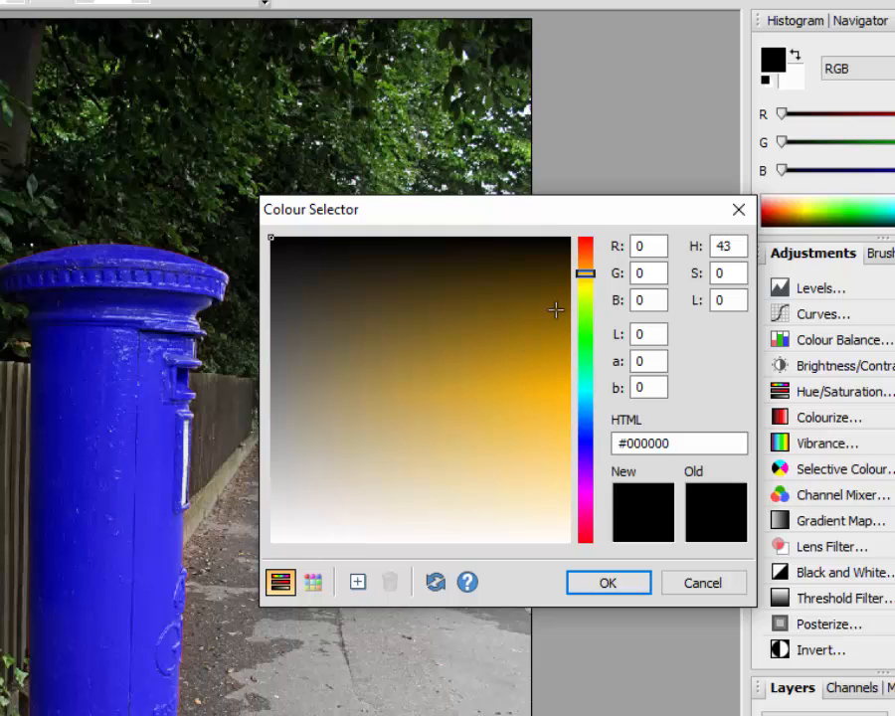
left_click_drag(586, 268, 585, 261)
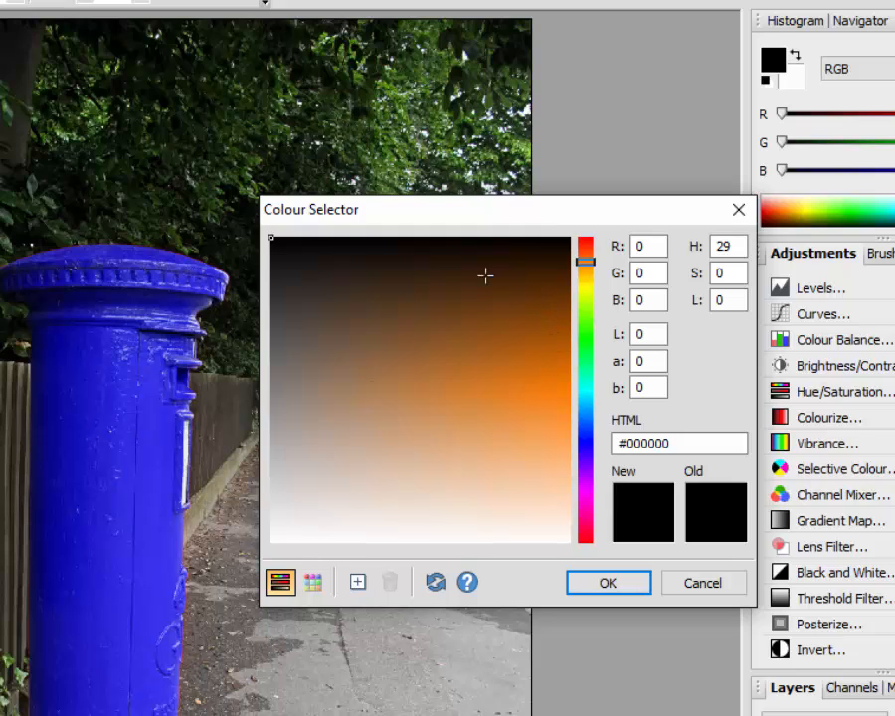
Try several shades of the orange hue and set the foreground colour to brown #8B4403.
left_click(528, 310)
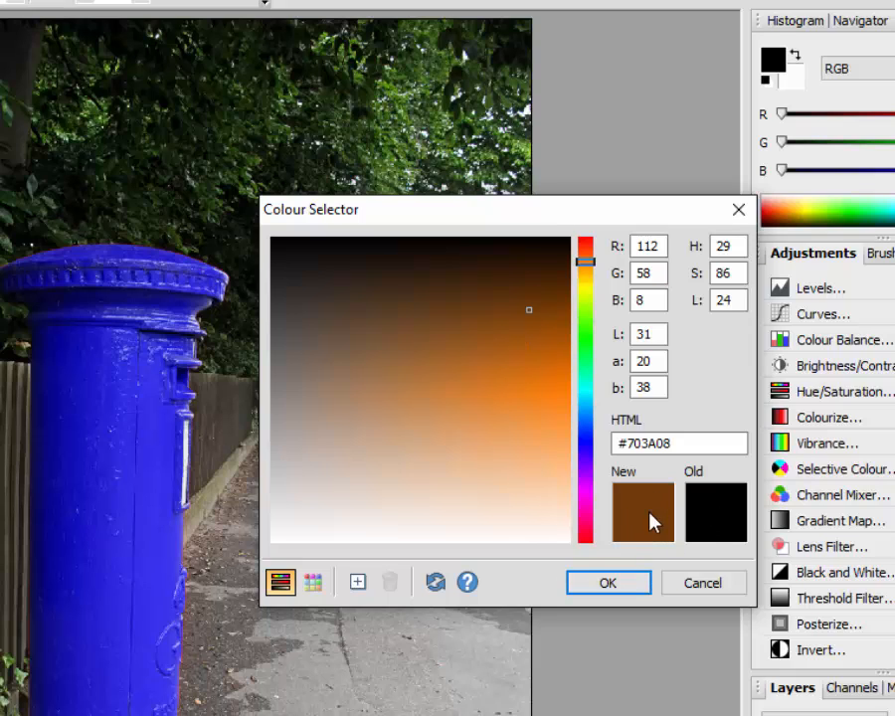
left_click(315, 479)
left_click(315, 378)
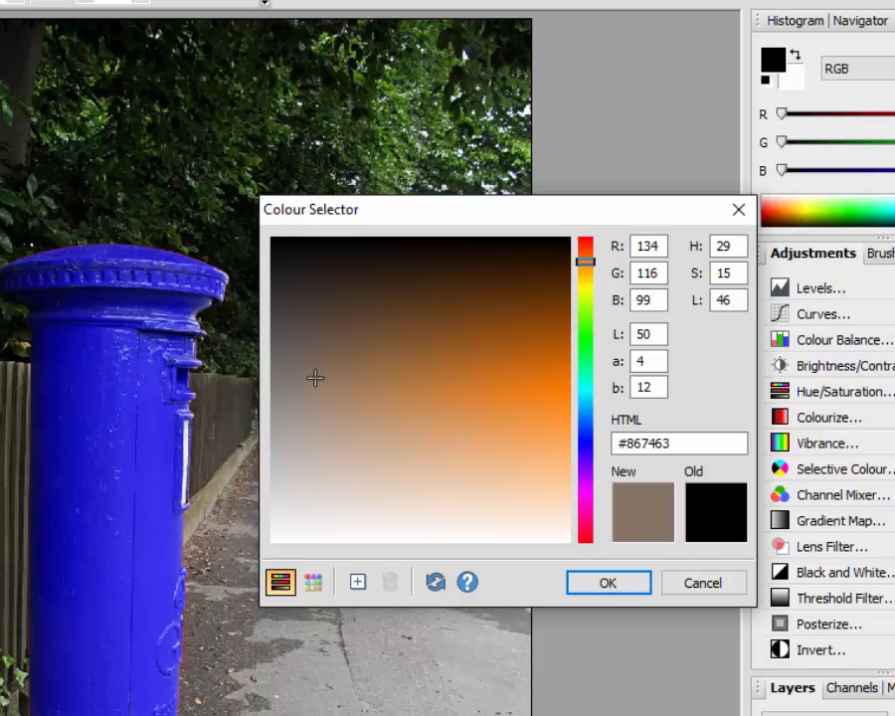
left_click(350, 315)
left_click(441, 293)
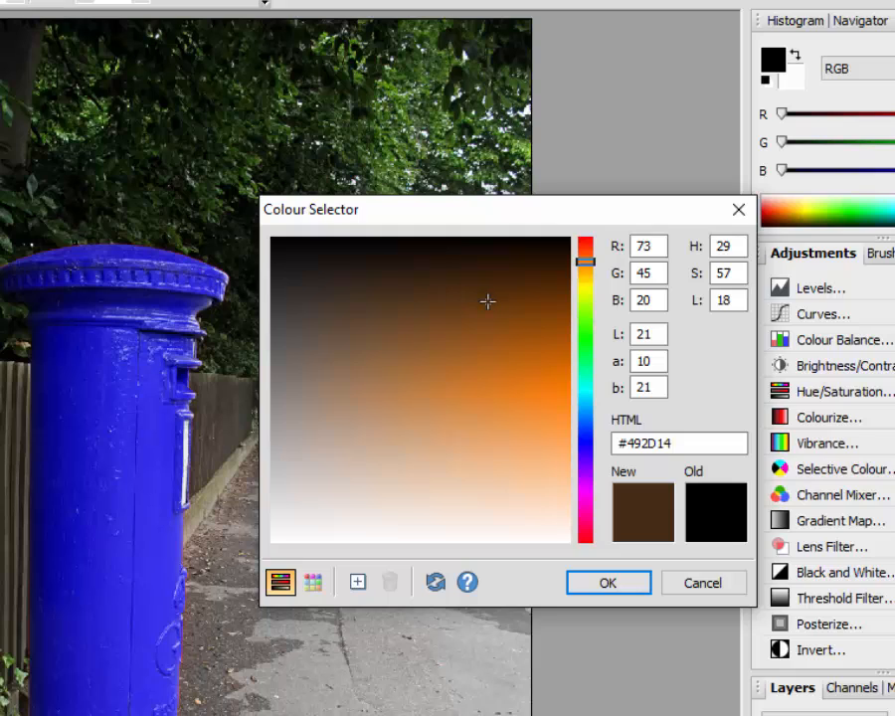
left_click(485, 298)
left_click(511, 343)
left_click(526, 337)
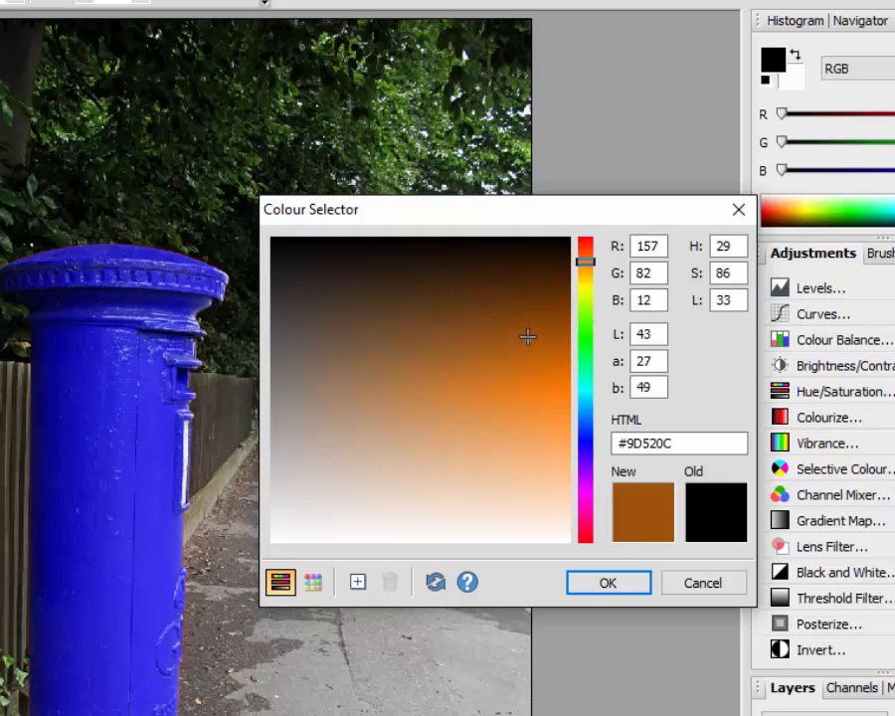
left_click(538, 315)
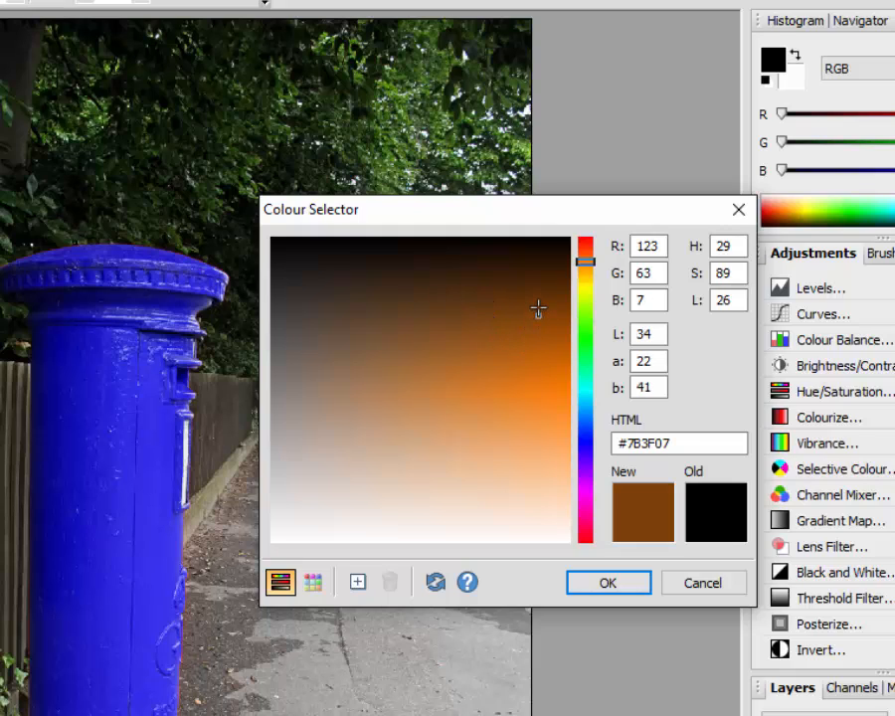
left_click(547, 308)
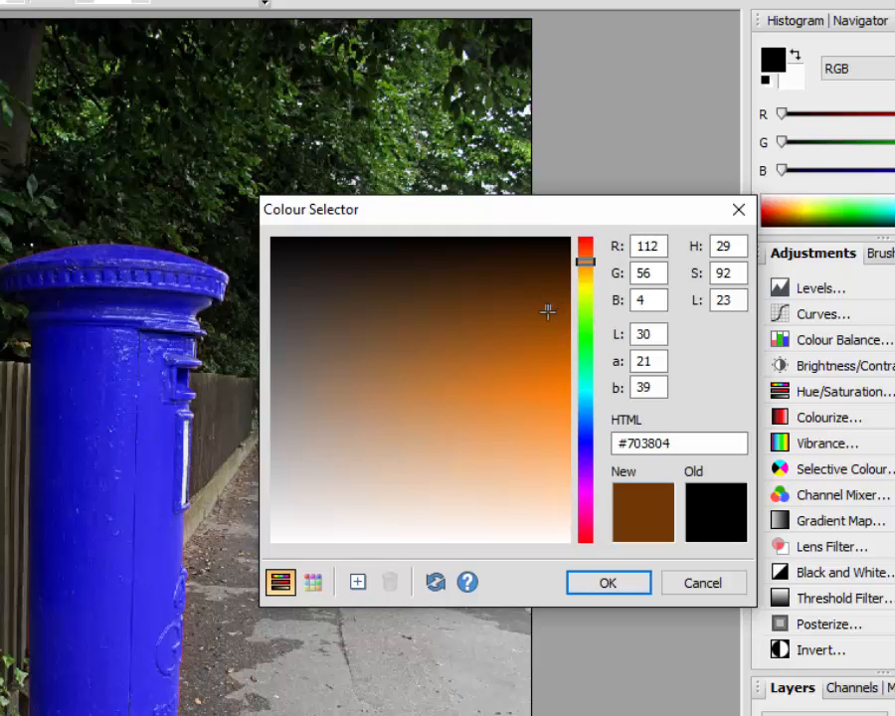
left_click(557, 323)
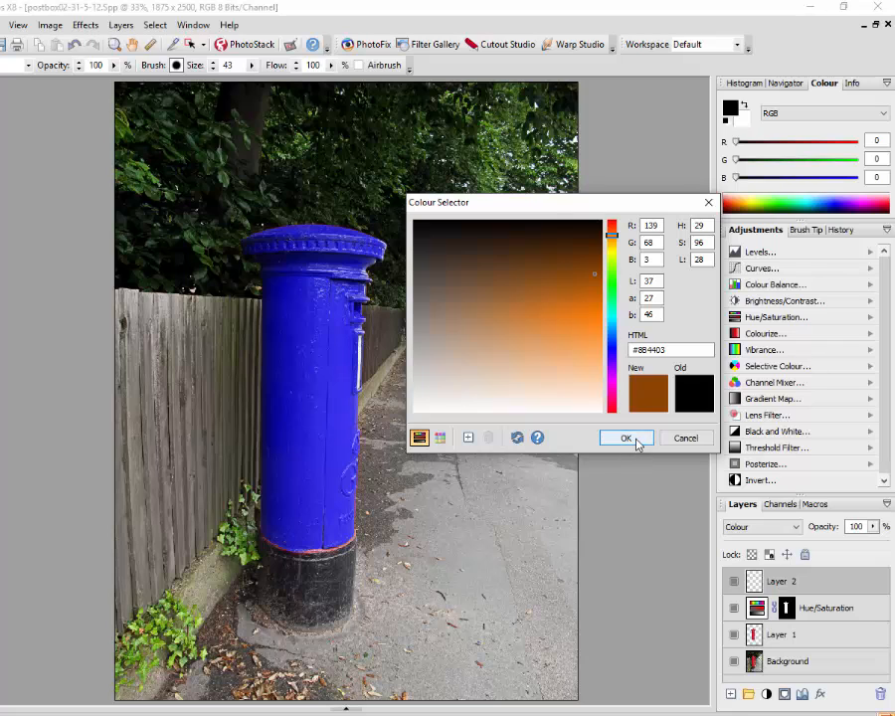
left_click(626, 438)
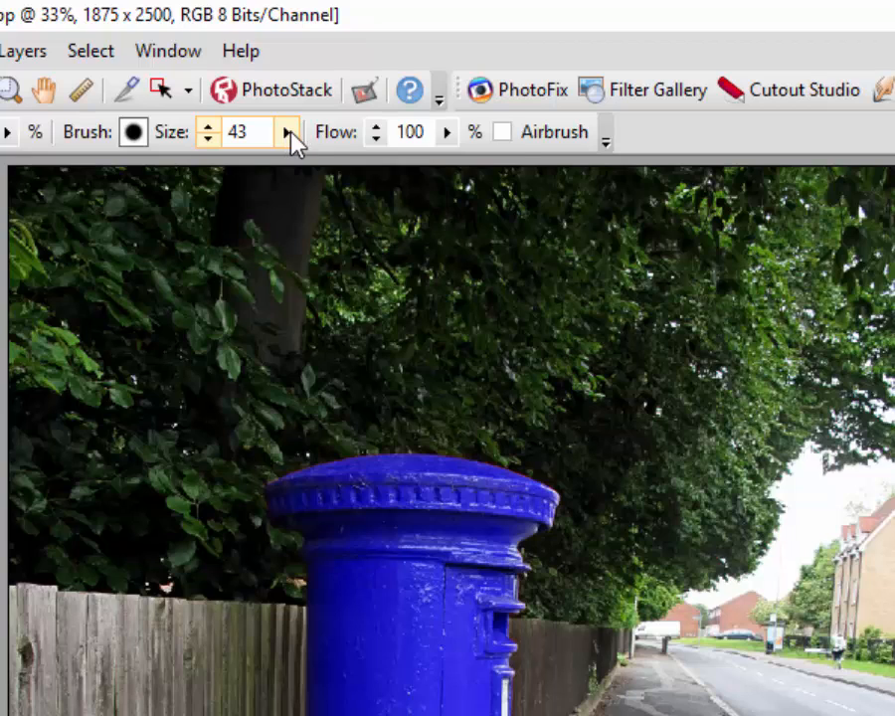
Increase the paintbrush size to 205.
left_click(288, 139)
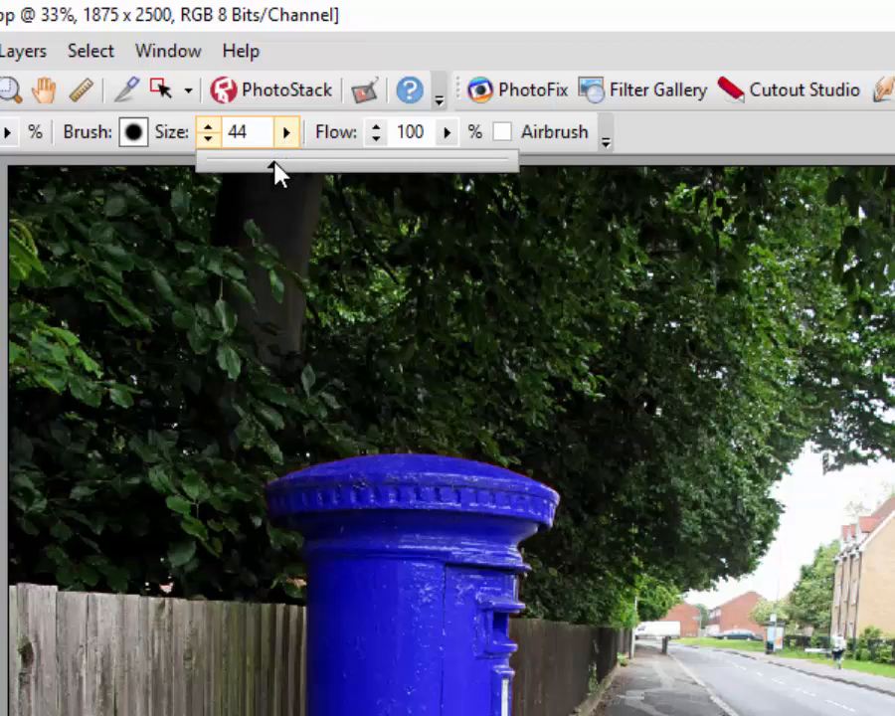
left_click_drag(274, 164, 356, 169)
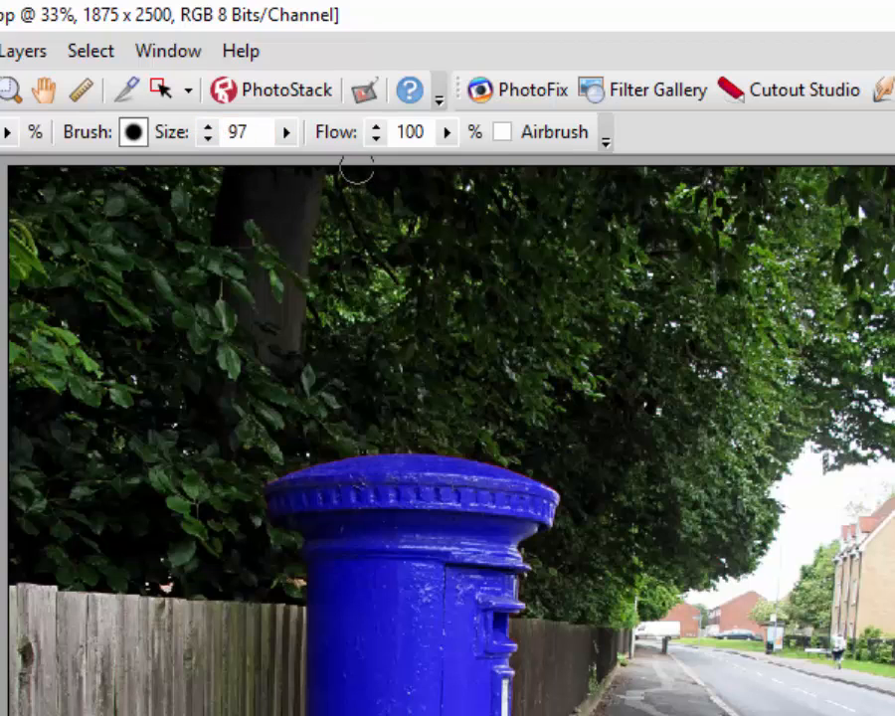
left_click(288, 134)
left_click_drag(356, 174, 425, 174)
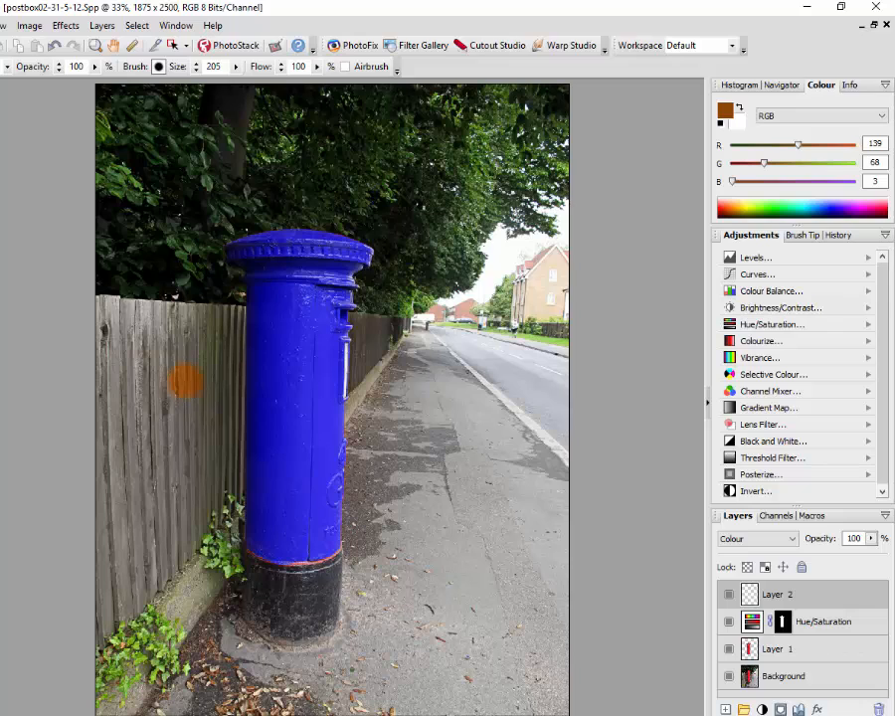
Paint brown over the wooden fence left of the postbox on Layer 2, reaching close to the fence's top edge.
mouse_move(185, 379)
left_mouse_down()
mouse_move(134, 392)
mouse_move(146, 414)
left_mouse_up()
mouse_move(124, 512)
left_mouse_down()
mouse_move(76, 368)
mouse_move(77, 303)
left_mouse_up()
mouse_move(109, 366)
left_mouse_down()
mouse_move(108, 344)
mouse_move(118, 339)
mouse_move(196, 352)
mouse_move(216, 407)
left_mouse_up()
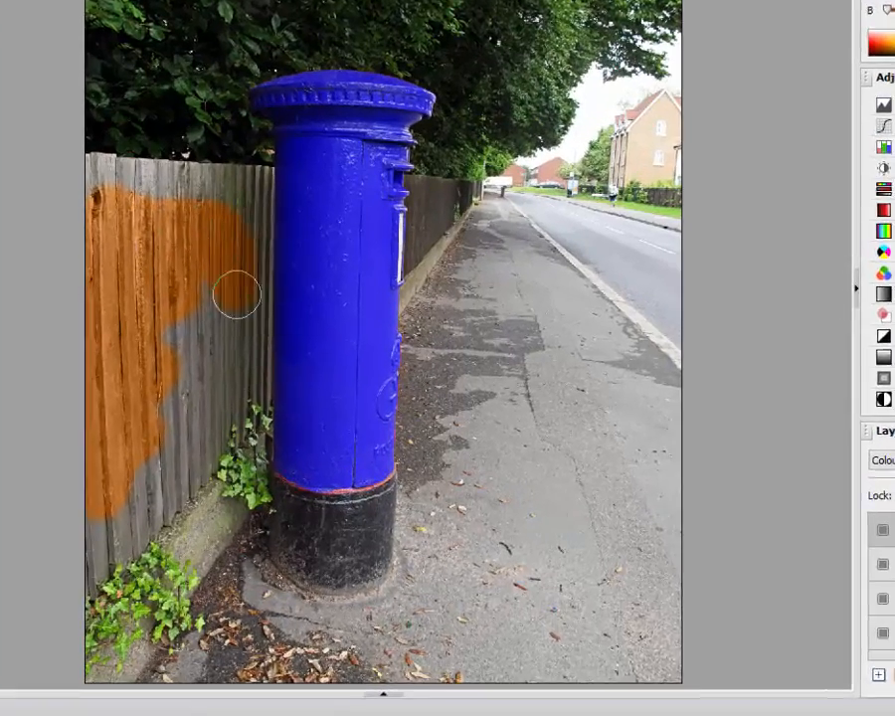
mouse_move(234, 293)
left_mouse_down()
mouse_move(210, 381)
mouse_move(177, 361)
mouse_move(138, 421)
mouse_move(122, 414)
mouse_move(133, 395)
mouse_move(180, 407)
mouse_move(177, 421)
mouse_move(88, 514)
mouse_move(77, 565)
mouse_move(126, 509)
left_mouse_up()
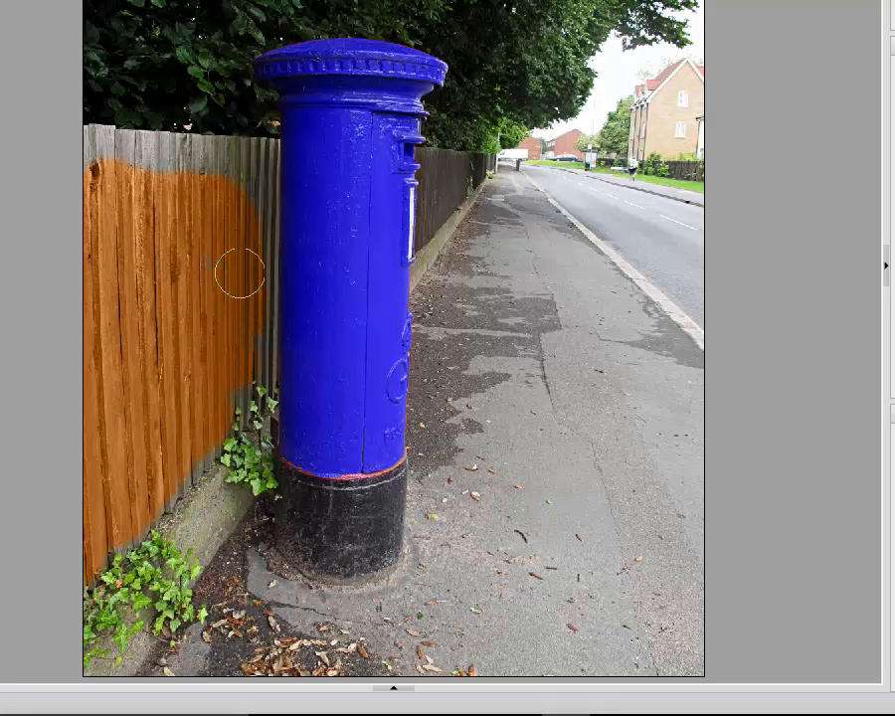
left_click(240, 183)
mouse_move(187, 180)
left_mouse_down()
mouse_move(113, 172)
mouse_move(129, 184)
mouse_move(177, 175)
left_mouse_up()
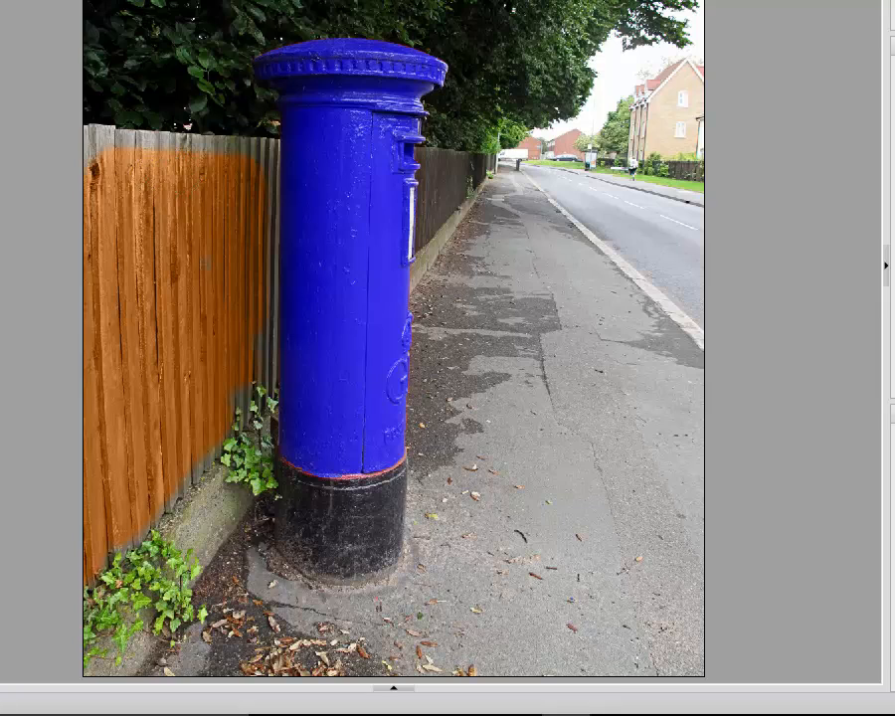
left_click_drag(100, 168, 143, 163)
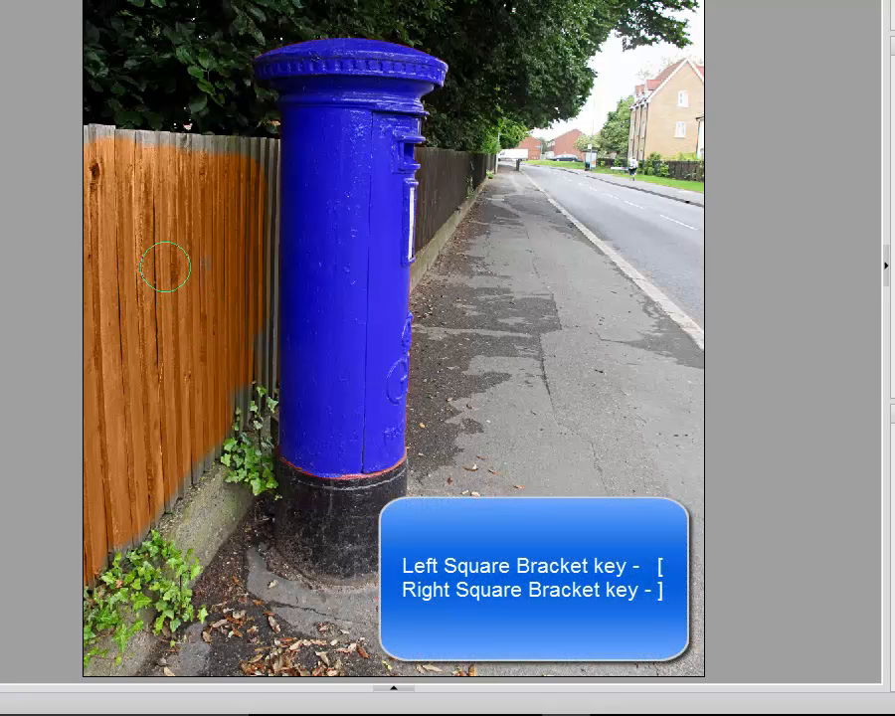
Shrink the brush in steps and enlarge it again to size 1250.
key("bracketleft")
key("bracketleft")
key("bracketleft")
key("bracketleft")
key("bracketleft")
key("bracketleft")
key("bracketleft")
key("bracketleft")
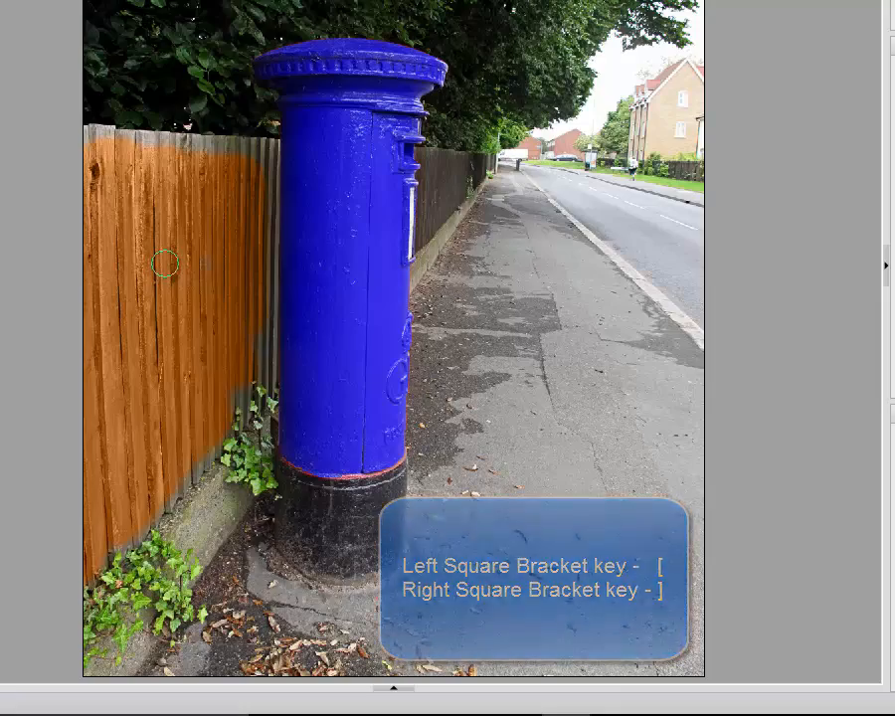
key("bracketright")
key("bracketright")
key("bracketright")
key("bracketright")
key("bracketright")
key("bracketright")
key("bracketright")
key("bracketright")
key("bracketright")
key("bracketright")
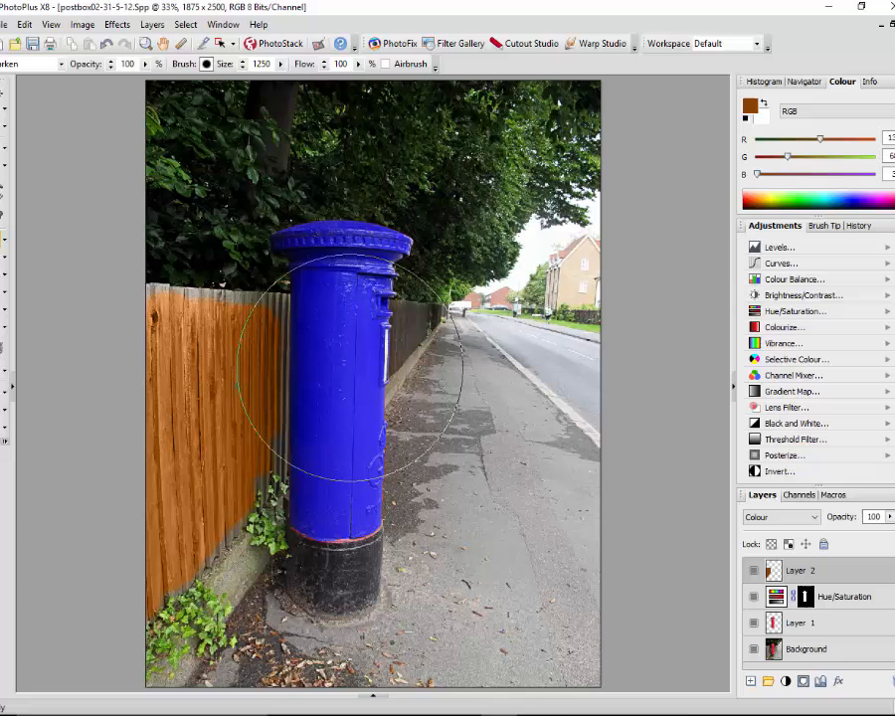
Reduce the brush size to 65 for detailed painting of the fence at 100% zoom.
key("bracketleft")
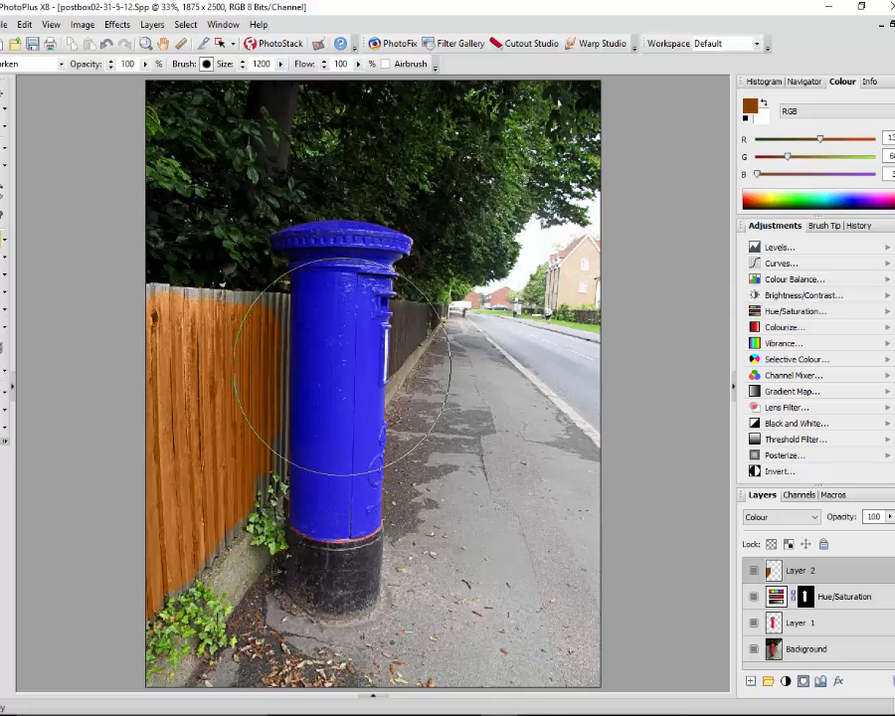
key("bracketleft")
key("bracketleft")
key("bracketleft")
key("bracketleft")
key("bracketleft")
key("bracketleft")
key("bracketleft")
key("bracketleft")
key("bracketleft")
key("bracketleft")
key("bracketleft")
key("bracketleft")
key("bracketleft")
key("bracketleft")
key("bracketleft")
key("bracketleft")
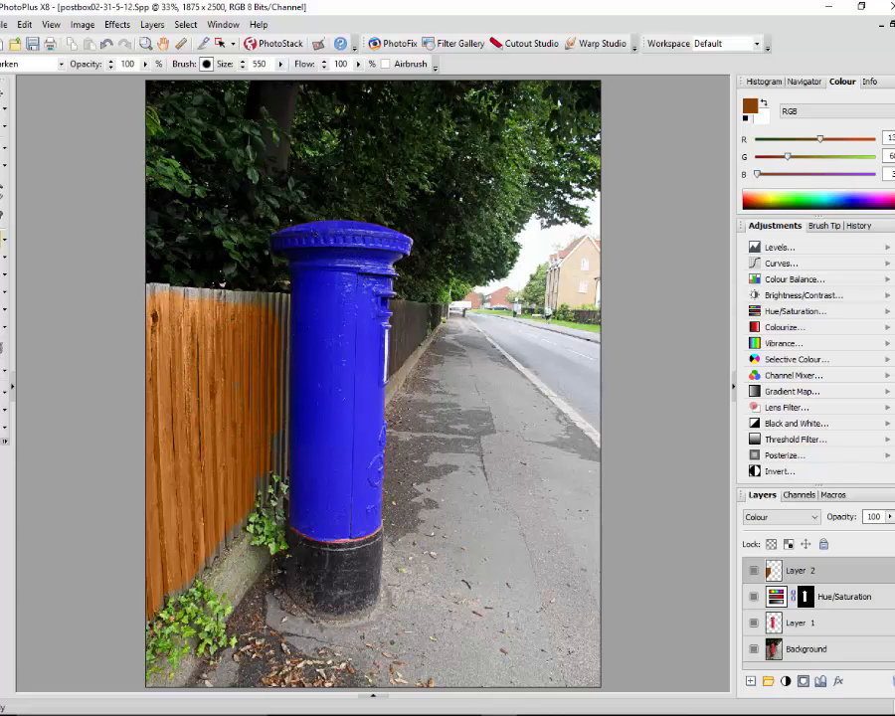
key("bracketleft")
key("bracketleft")
key("bracketleft")
key("bracketleft")
key("bracketleft")
key("bracketleft")
key("bracketleft")
key("bracketleft")
key("bracketleft")
key("bracketleft")
key("bracketleft")
key("bracketleft")
key("bracketleft")
key("bracketleft")
scroll(158, 242, "up", 1)
scroll(158, 242, "up", 2)
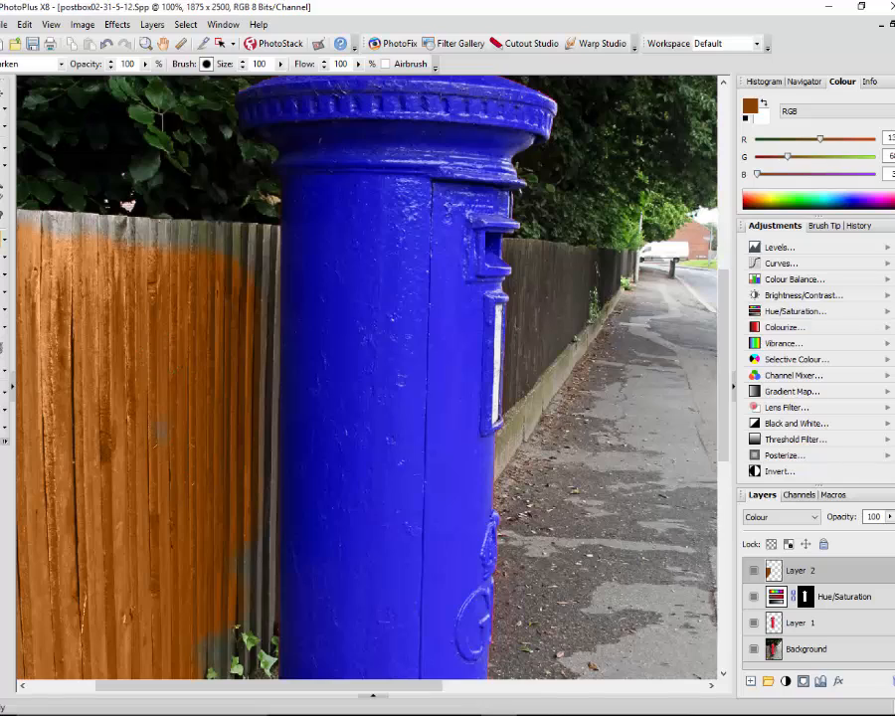
key("bracketleft")
key("bracketleft")
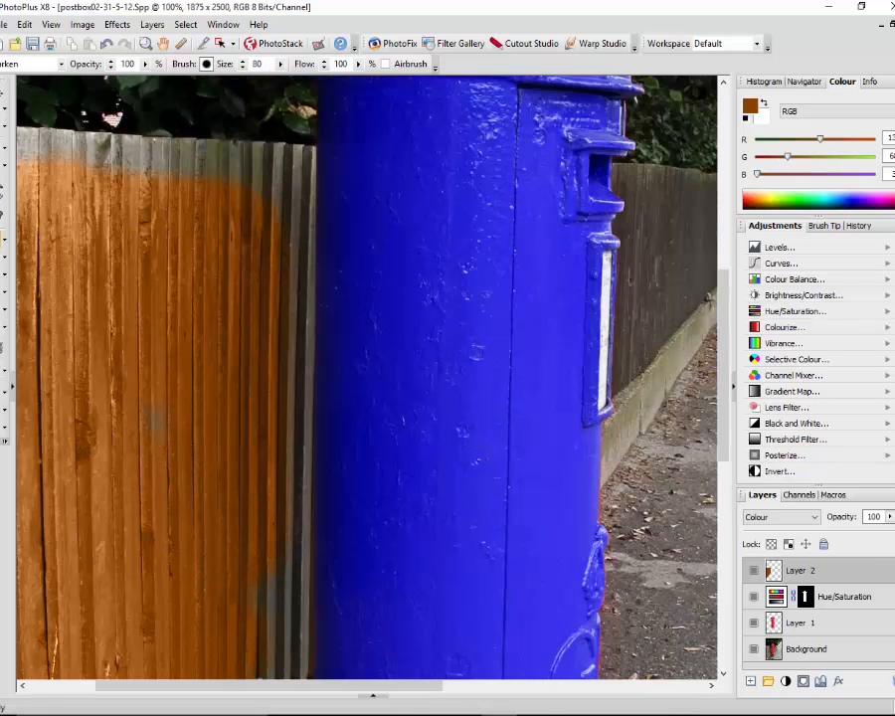
key("bracketleft")
key("bracketleft")
key("bracketleft")
Paint the grey fence strip beside the postbox and the fence's top edge brown with the size 65 brush.
mouse_move(292, 403)
left_mouse_down()
mouse_move(296, 339)
mouse_move(291, 548)
mouse_move(289, 523)
left_mouse_up()
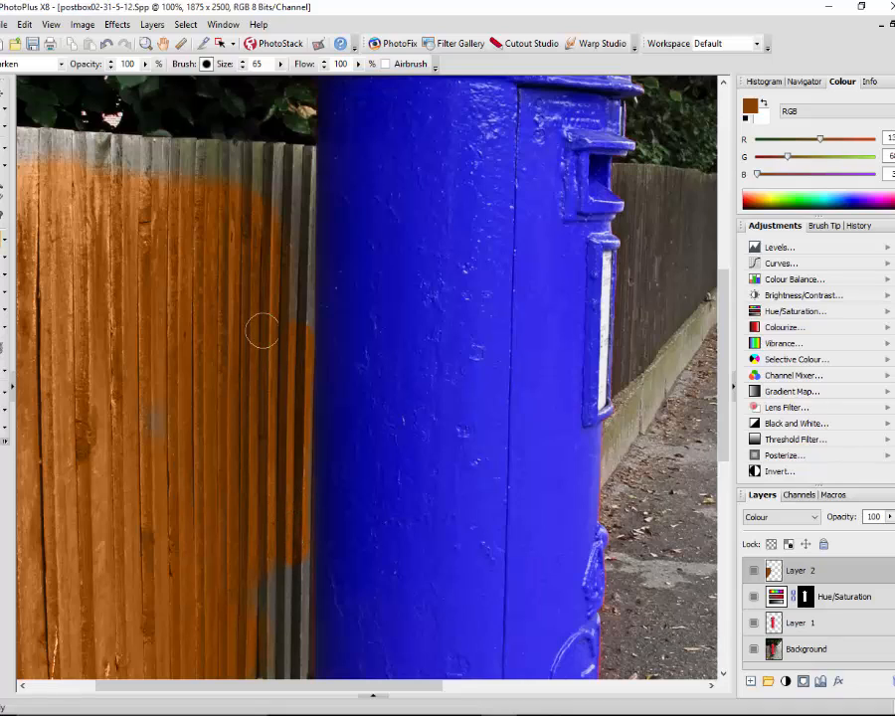
left_click(291, 323)
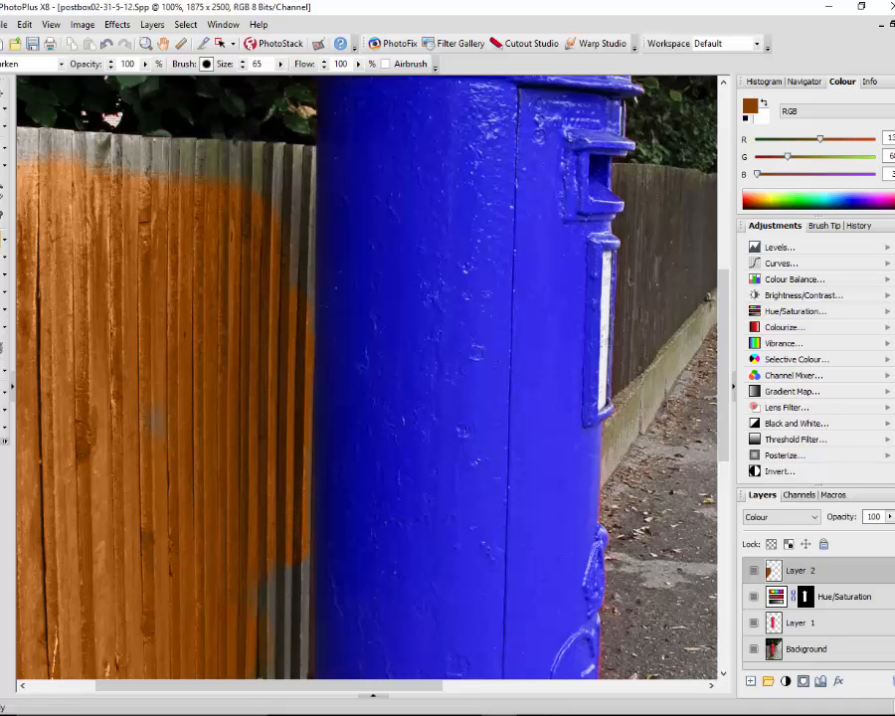
mouse_move(295, 309)
left_mouse_down()
mouse_move(296, 160)
mouse_move(185, 154)
left_mouse_up()
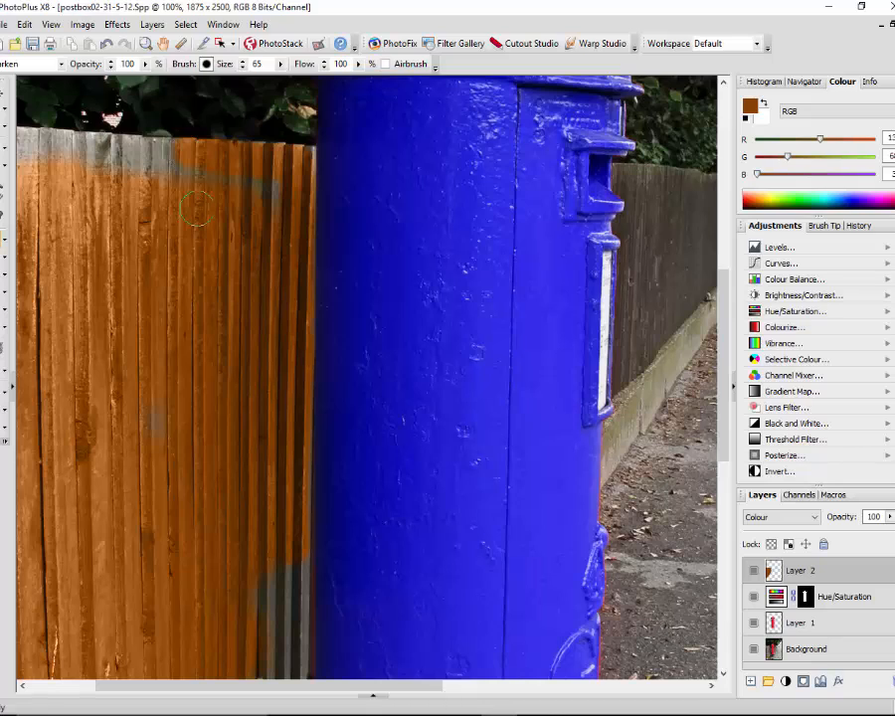
mouse_move(196, 209)
left_mouse_down()
mouse_move(259, 185)
mouse_move(248, 202)
mouse_move(97, 122)
mouse_move(123, 127)
mouse_move(111, 114)
mouse_move(167, 161)
mouse_move(85, 149)
mouse_move(157, 160)
mouse_move(94, 149)
mouse_move(65, 156)
left_mouse_up()
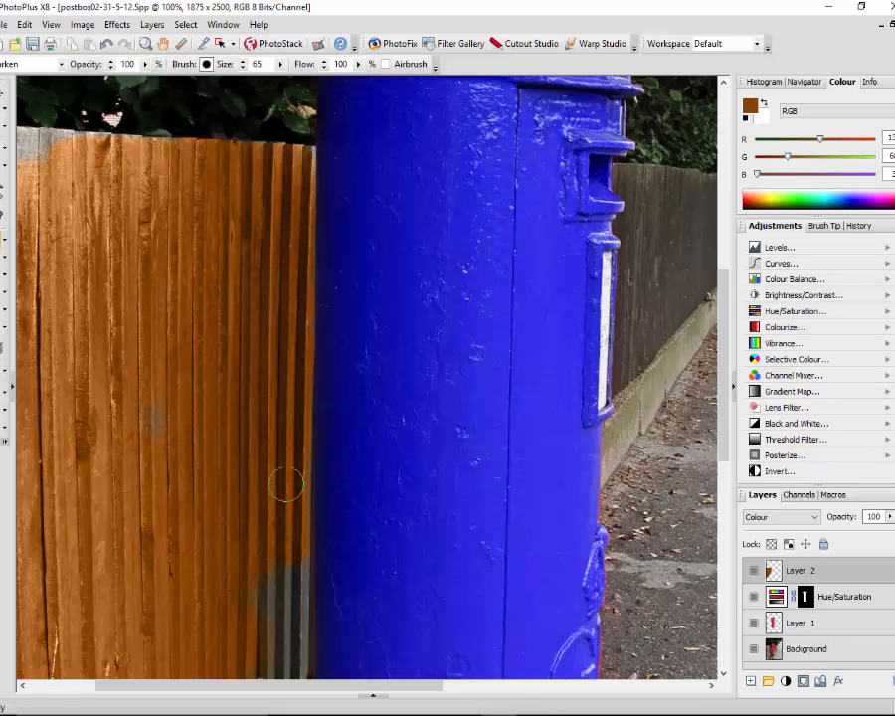
Paint stray brown strokes over the postbox's left edge, removing one with Undo and the other with the Eraser.
mouse_move(280, 485)
left_mouse_down()
mouse_move(344, 394)
mouse_move(357, 344)
mouse_move(328, 342)
left_mouse_up()
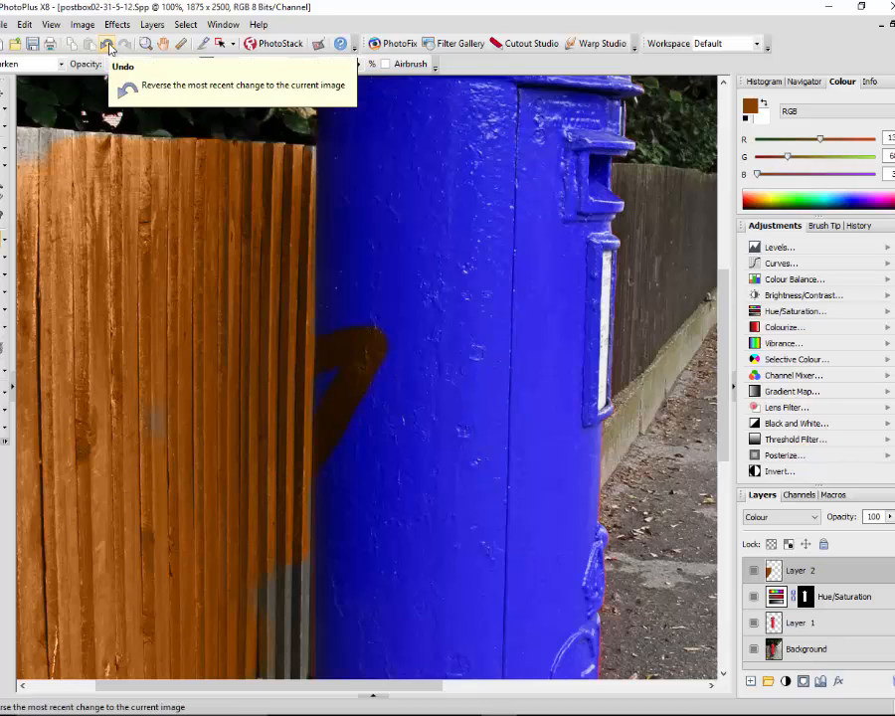
left_click(107, 46)
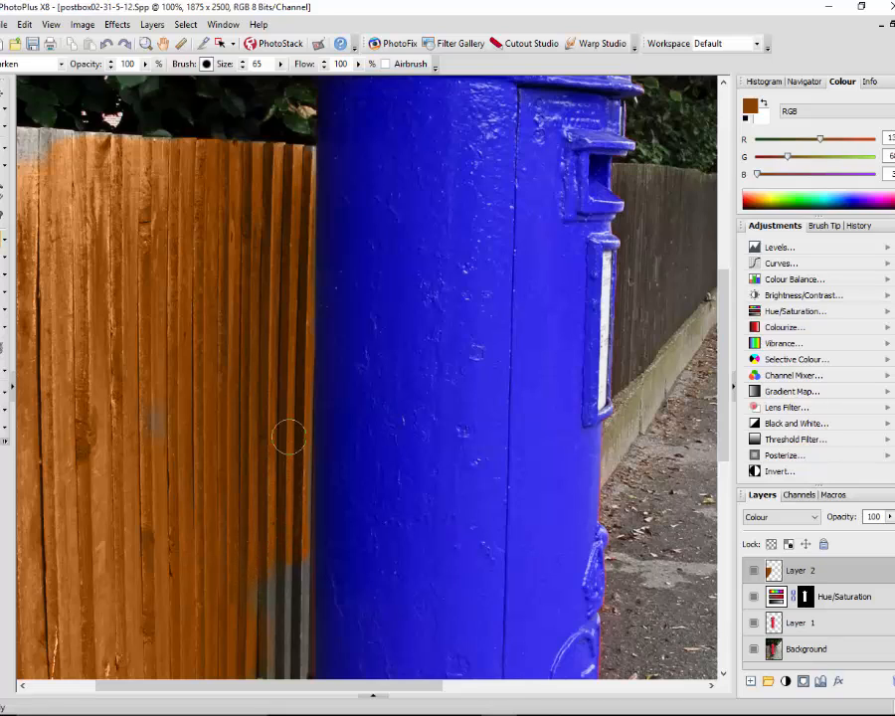
left_click_drag(307, 442, 338, 349)
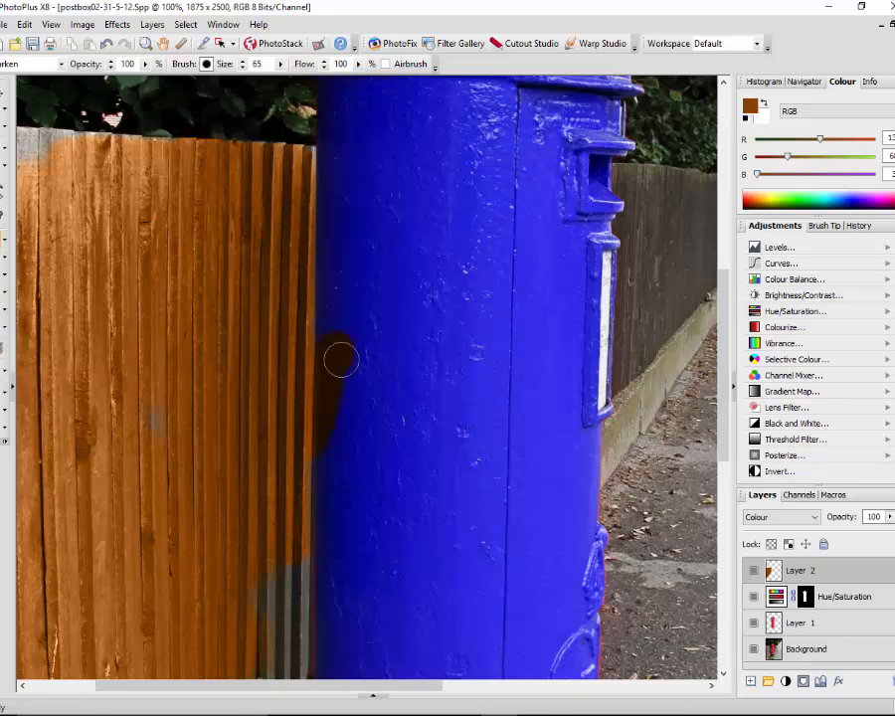
left_click(3, 311)
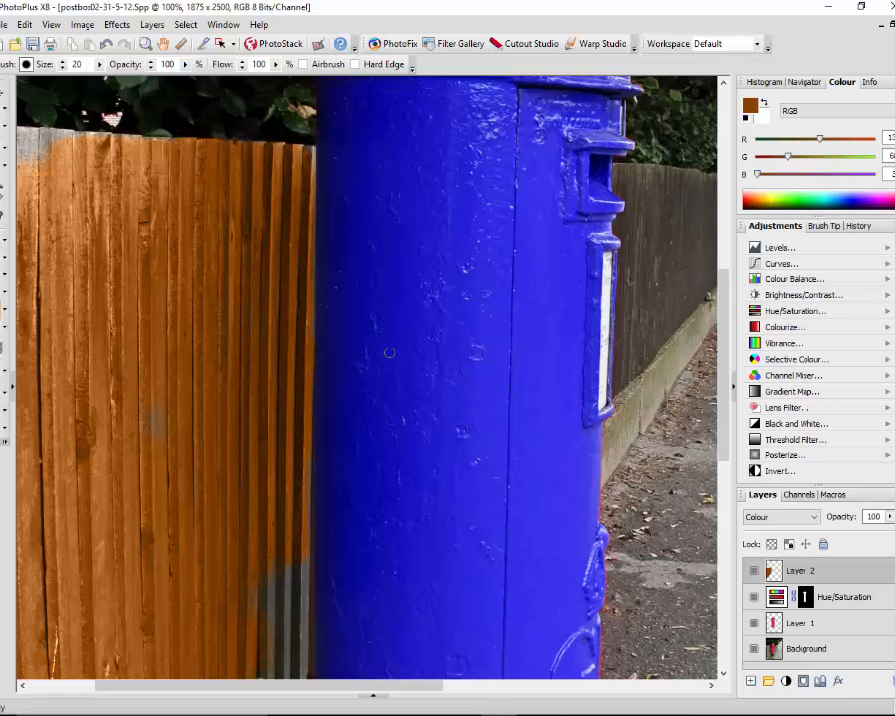
Paint the remaining grey areas along the fence's top edge and around the ivy at its base brown with the size 65 brush.
left_click(3, 238)
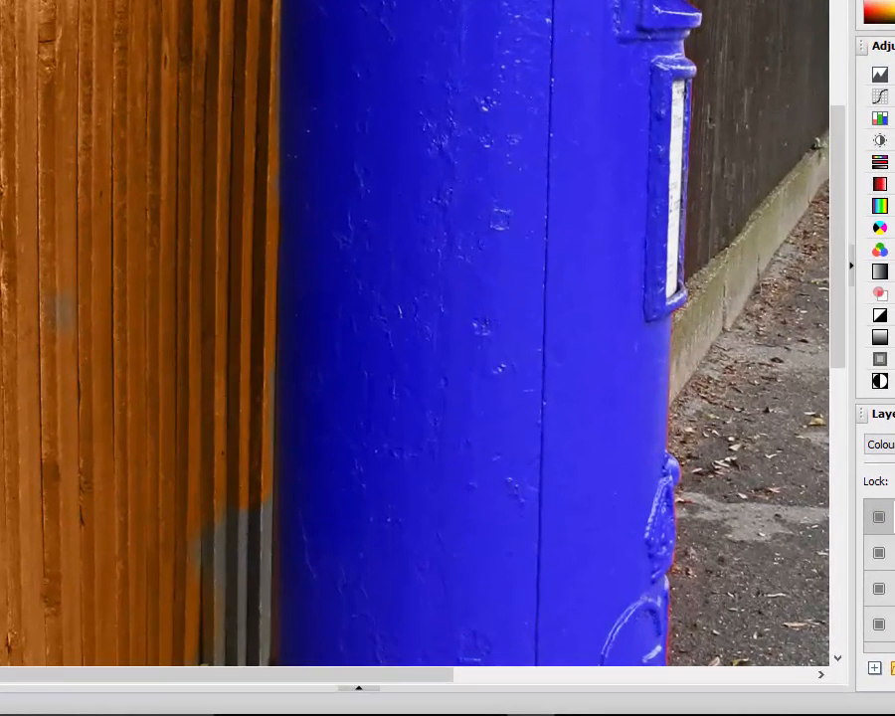
left_click_drag(239, 683, 205, 682)
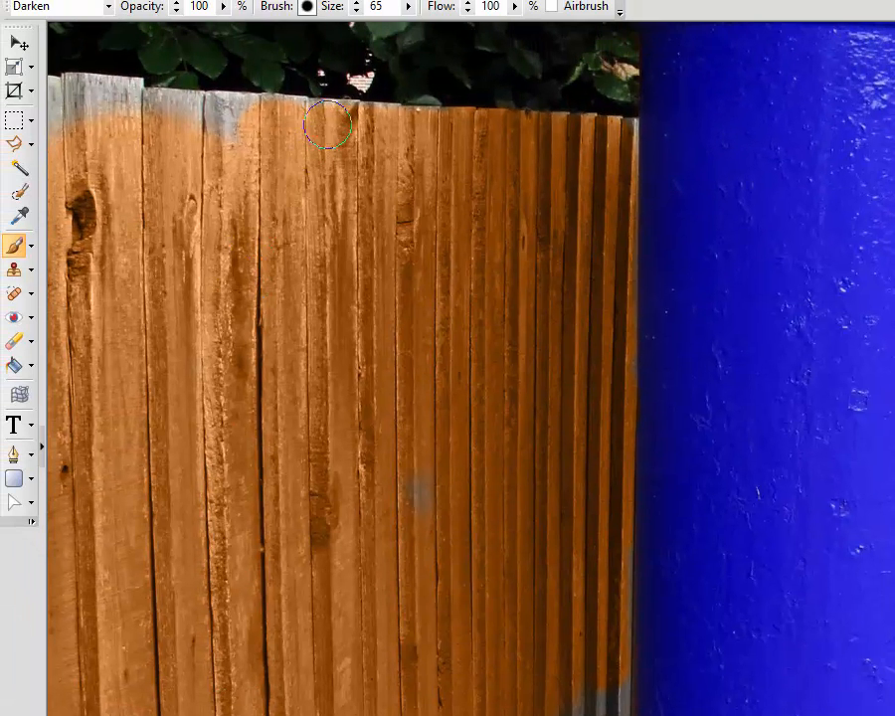
mouse_move(328, 124)
left_mouse_down()
mouse_move(164, 121)
mouse_move(199, 117)
mouse_move(99, 90)
mouse_move(119, 95)
mouse_move(76, 93)
mouse_move(57, 69)
left_mouse_up()
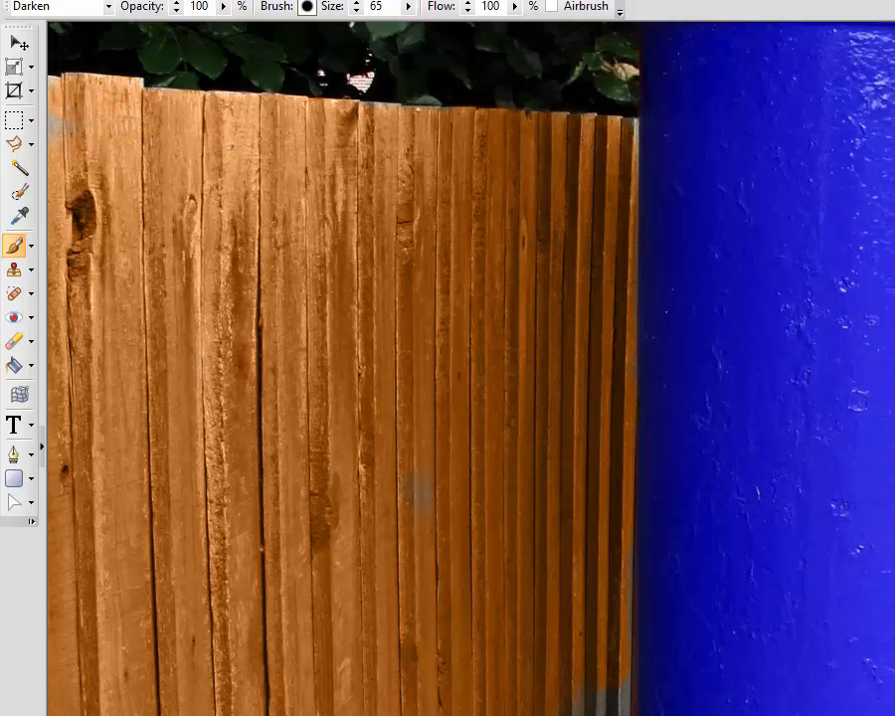
left_click_drag(60, 132, 61, 112)
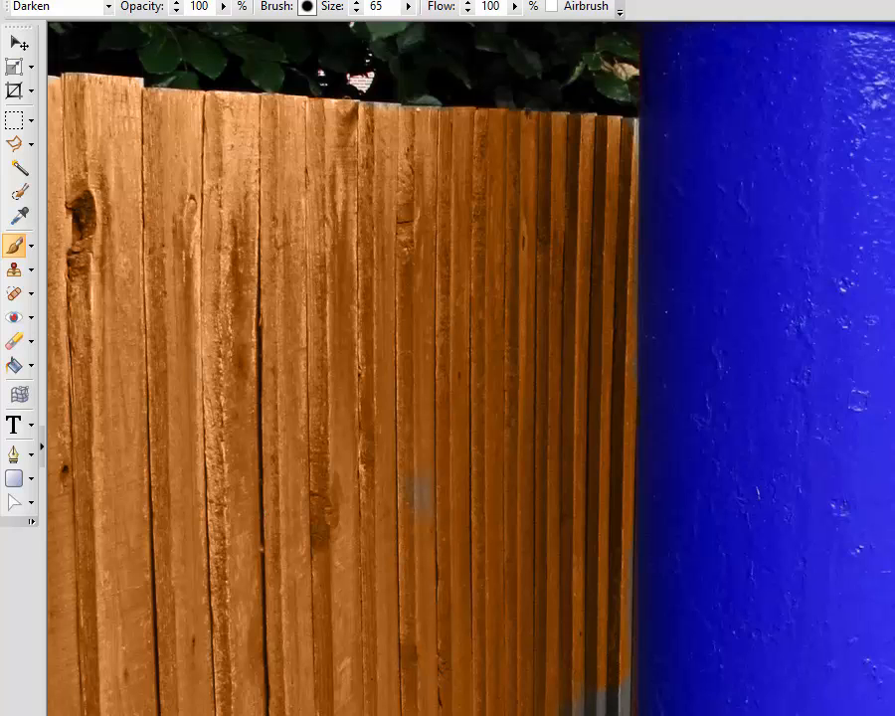
scroll(338, 368, "down", 10)
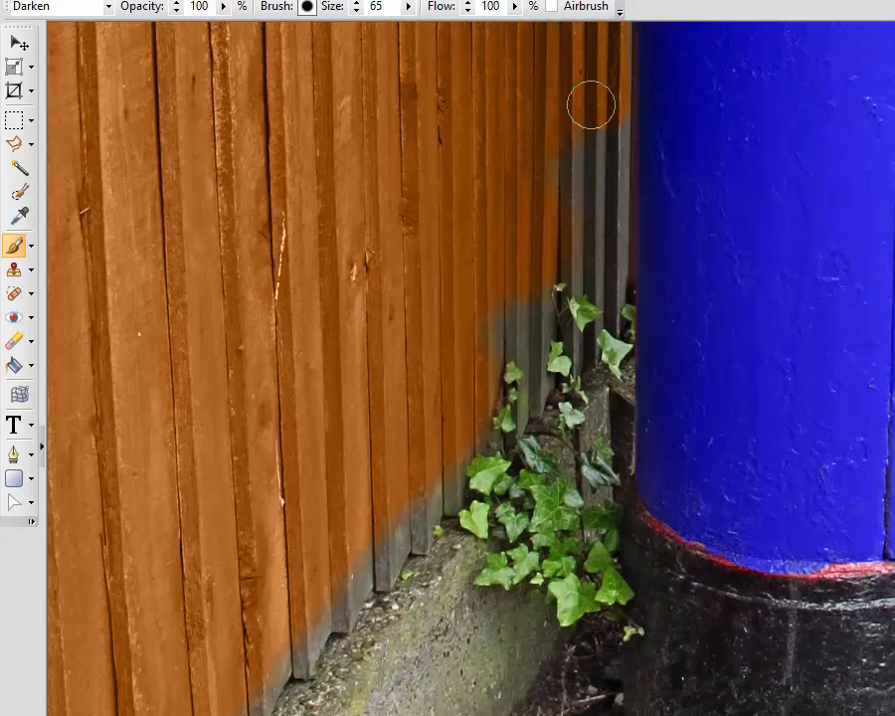
mouse_move(591, 104)
left_mouse_down()
mouse_move(601, 294)
mouse_move(576, 182)
mouse_move(575, 208)
mouse_move(580, 272)
mouse_move(605, 298)
mouse_move(613, 325)
mouse_move(602, 306)
mouse_move(514, 400)
mouse_move(537, 374)
mouse_move(566, 362)
mouse_move(552, 395)
mouse_move(518, 430)
mouse_move(504, 313)
mouse_move(463, 335)
left_mouse_up()
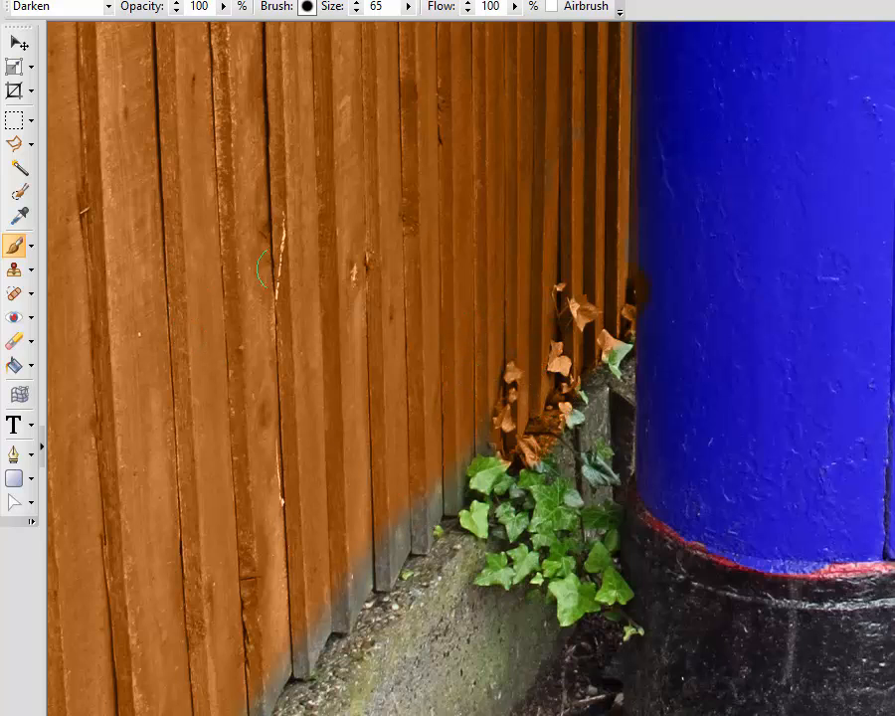
Erase the brown paint from the ivy leaves at the fence's base with the size 20 Eraser.
left_click(14, 341)
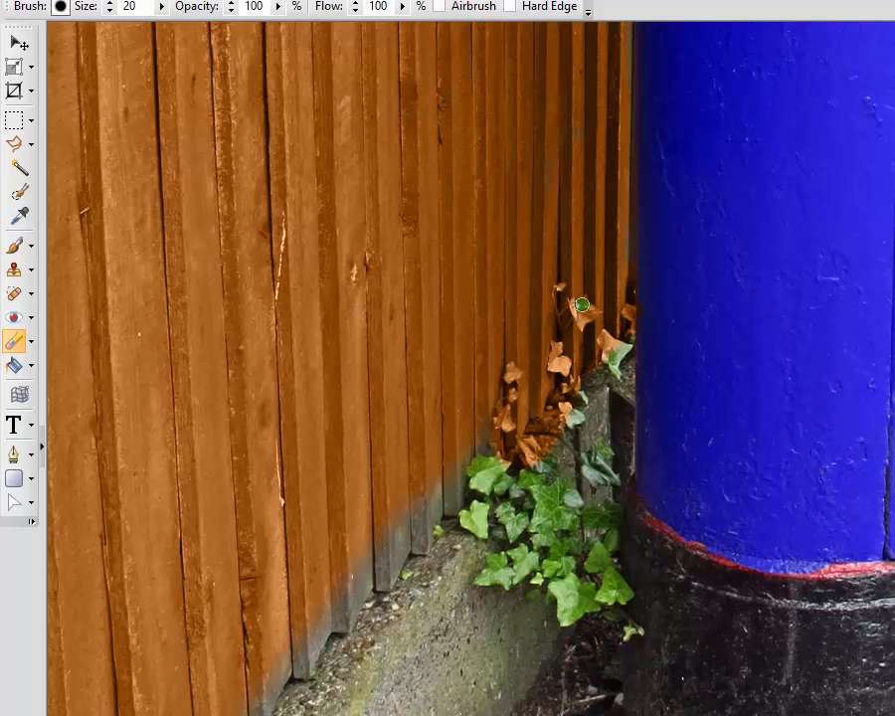
left_click_drag(582, 304, 581, 314)
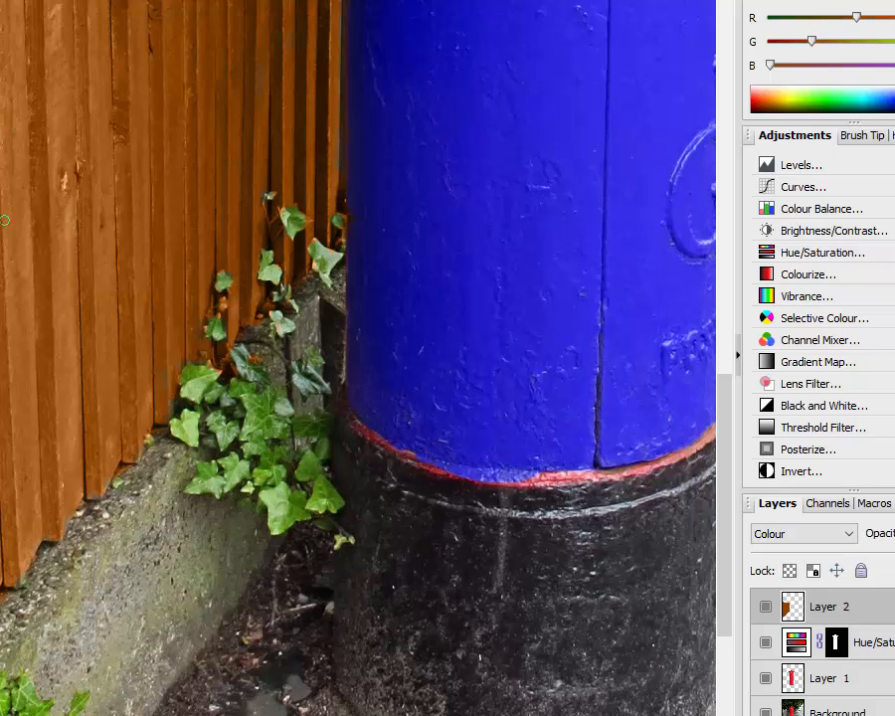
Enlarge the brush in steps and go over the fence boards just above the ivy.
key("]")
key("]")
key("]")
key("]")
key("]")
key("]")
key("]")
key("]")
left_click_drag(247, 73, 229, 130)
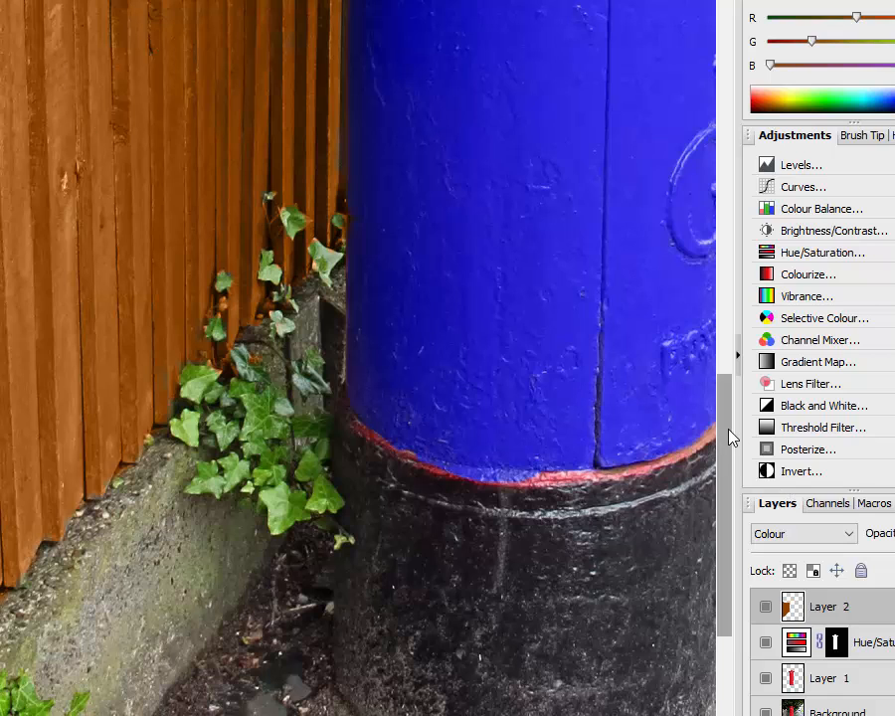
Add a Brightness/Contrast adjustment layer above Layer 2 and reduce the brush size to 65.
left_click_drag(730, 434, 756, 230)
left_click(756, 230)
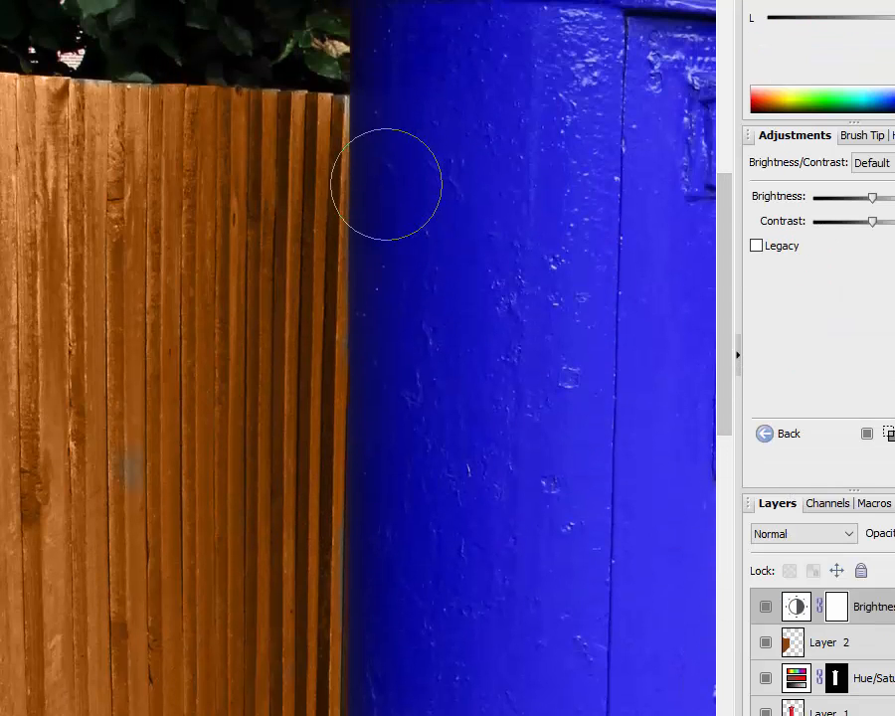
key("[")
key("[")
key("[")
key("[")
key("[")
key("[")
key("[")
key("[")
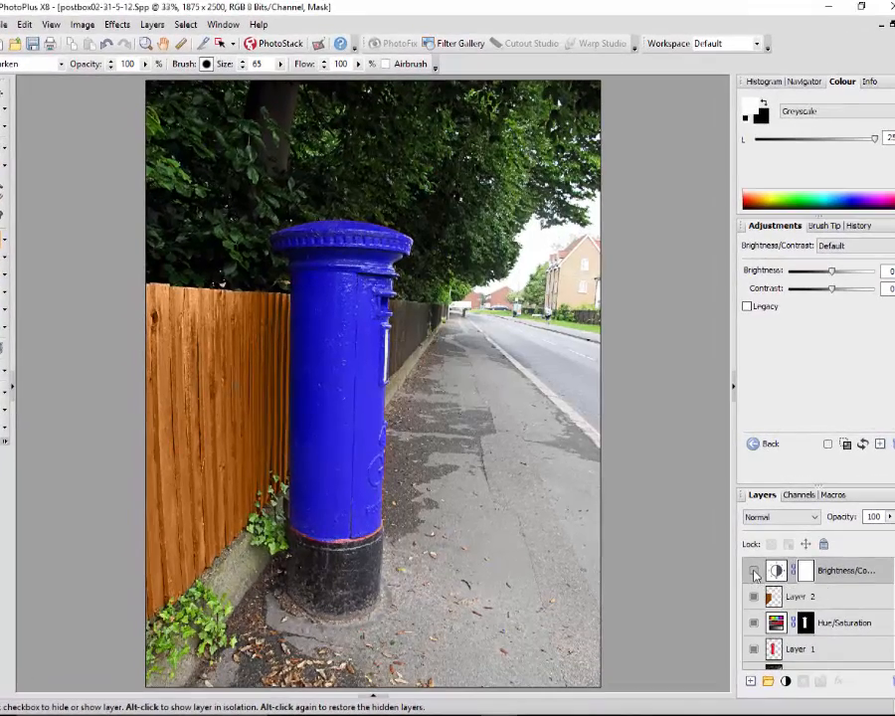
Make Layer 2 active and paint most of the far fence behind the postbox brown.
double_click(854, 600)
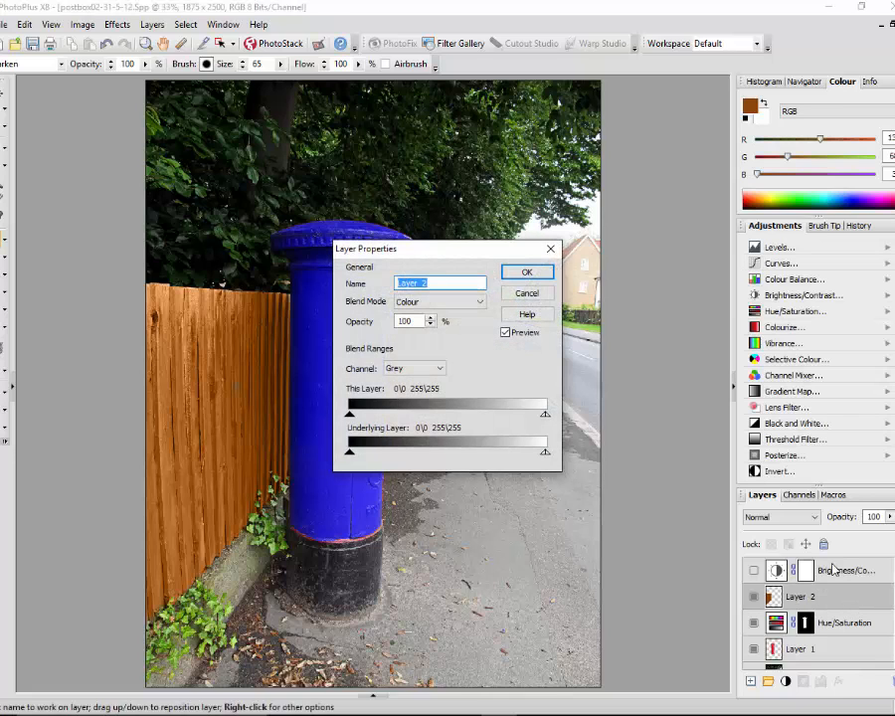
left_click(526, 293)
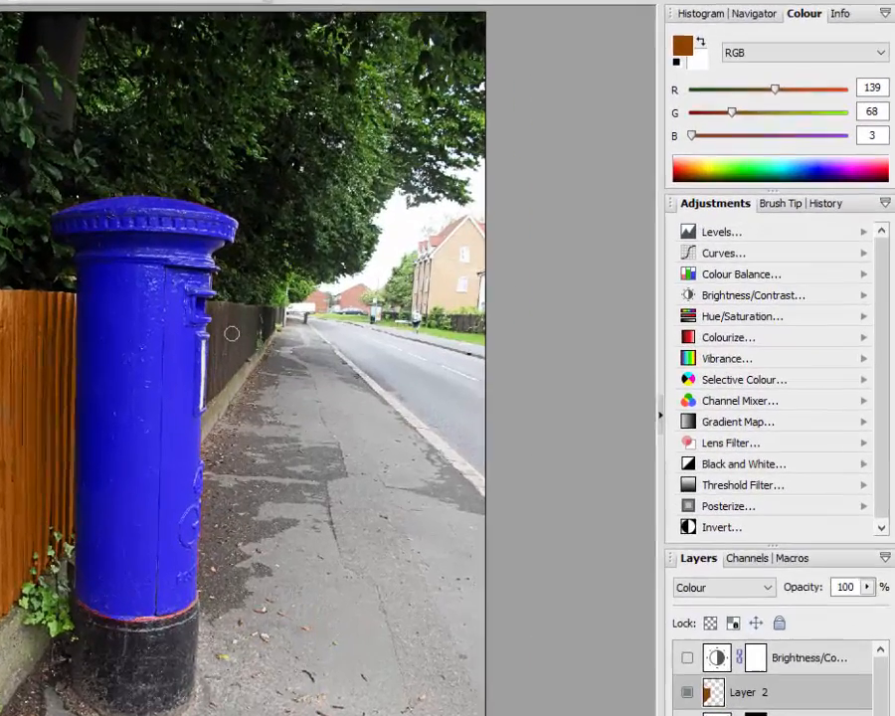
left_click(409, 316)
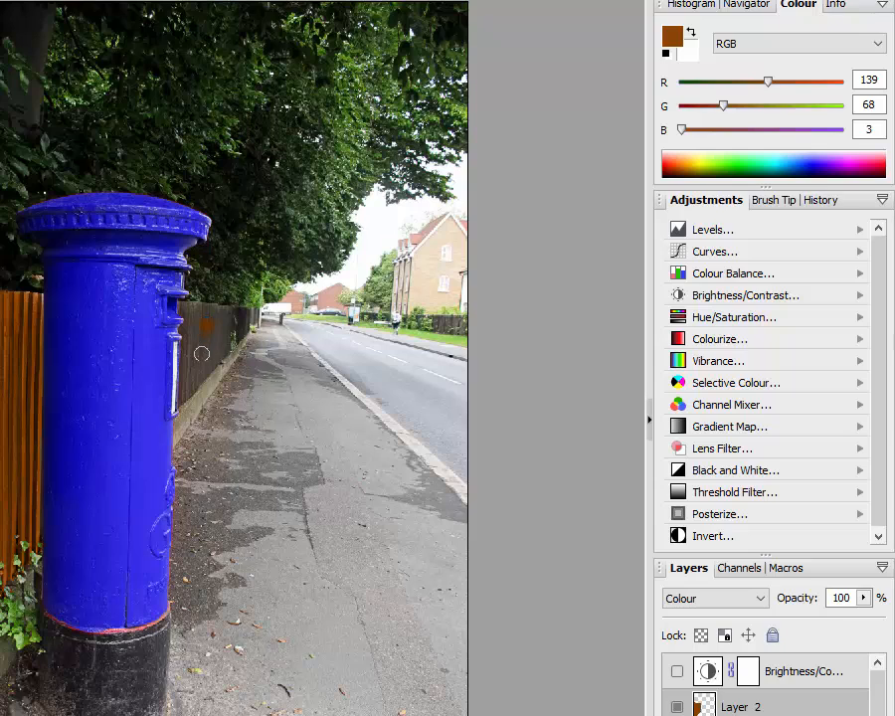
mouse_move(202, 354)
left_mouse_down()
mouse_move(202, 341)
mouse_move(220, 339)
left_mouse_up()
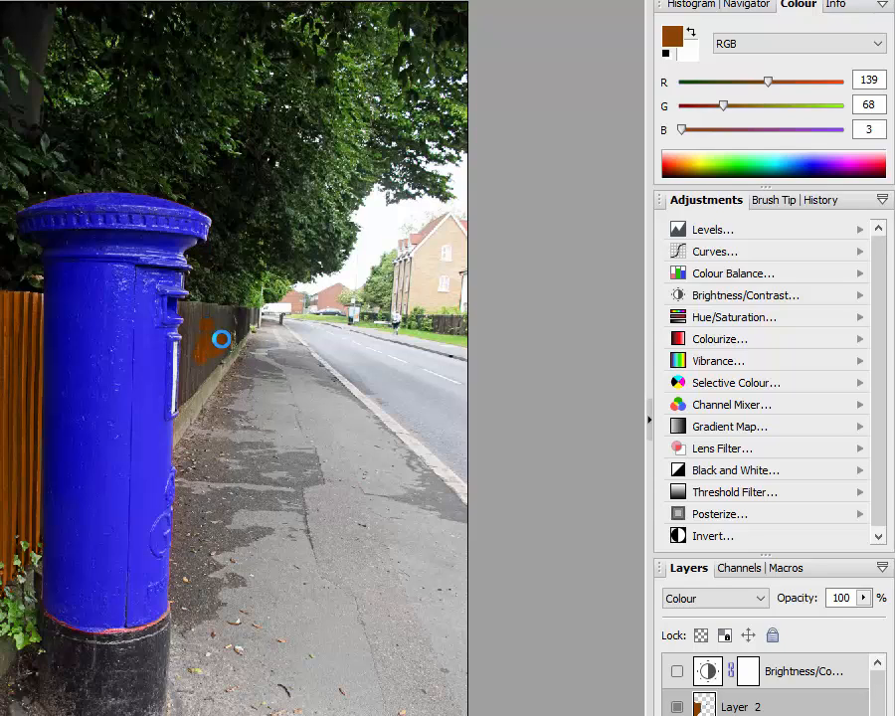
scroll(193, 410, "up", 3)
mouse_move(207, 163)
left_mouse_down()
mouse_move(205, 145)
mouse_move(241, 122)
mouse_move(328, 139)
mouse_move(324, 152)
mouse_move(239, 208)
mouse_move(211, 190)
mouse_move(193, 304)
mouse_move(243, 233)
mouse_move(273, 218)
mouse_move(214, 281)
mouse_move(295, 160)
mouse_move(378, 122)
mouse_move(316, 126)
mouse_move(262, 123)
mouse_move(255, 113)
mouse_move(299, 139)
mouse_move(264, 209)
mouse_move(322, 153)
mouse_move(298, 199)
mouse_move(323, 159)
mouse_move(336, 164)
mouse_move(276, 231)
mouse_move(238, 257)
mouse_move(246, 255)
mouse_move(204, 314)
mouse_move(202, 103)
mouse_move(261, 120)
mouse_move(273, 135)
left_mouse_up()
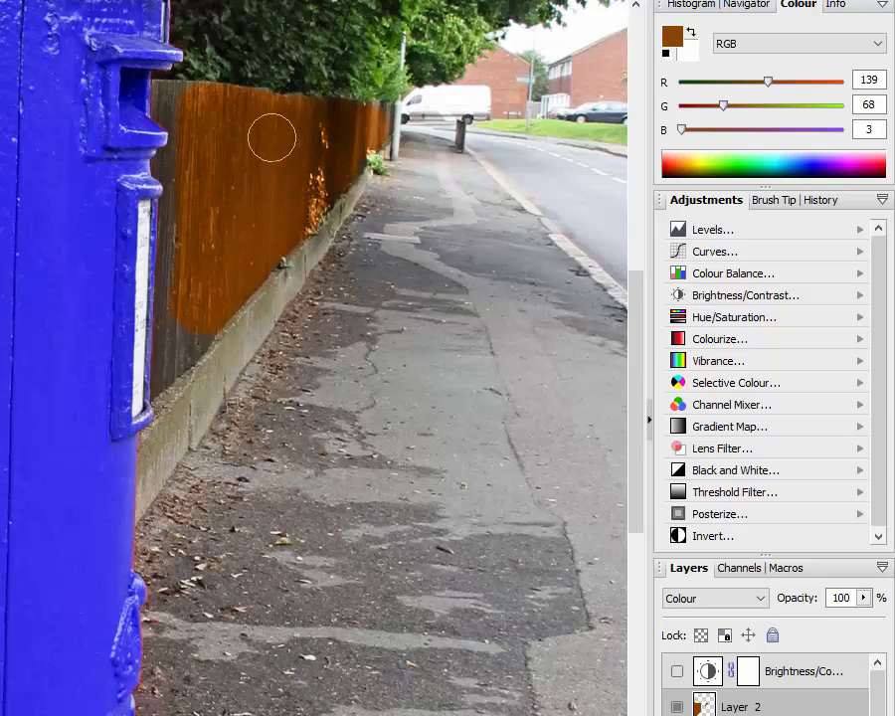
Reduce the brush size to 25 and paint the far fence's remaining grey strip along the postbox's edge brown.
key("bracketleft")
key("bracketleft")
key("bracketleft")
key("bracketleft")
mouse_move(190, 98)
left_mouse_down()
mouse_move(166, 91)
mouse_move(171, 107)
left_mouse_up()
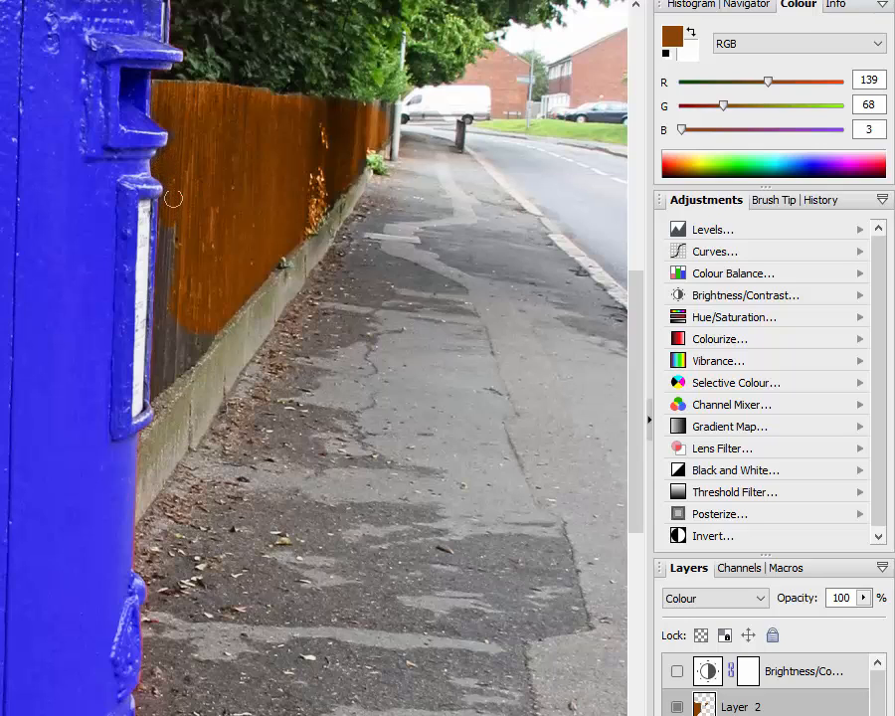
mouse_move(172, 211)
left_mouse_down()
mouse_move(172, 339)
mouse_move(168, 308)
mouse_move(161, 384)
left_mouse_up()
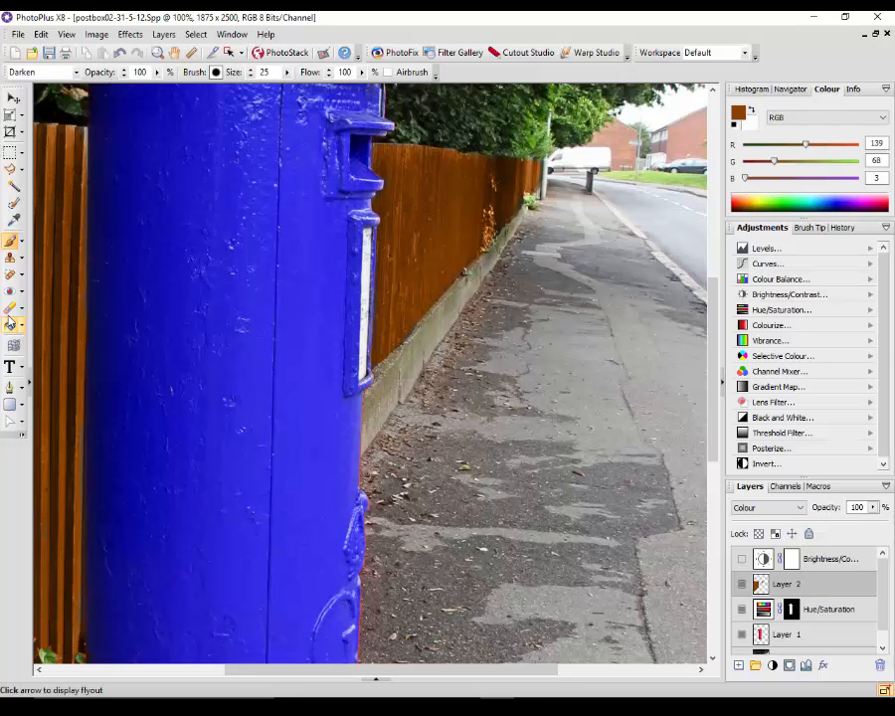
Erase the brown paint from the ivy on the far fence with the size 20 Eraser and reduce the eraser size to 7.
left_click(10, 309)
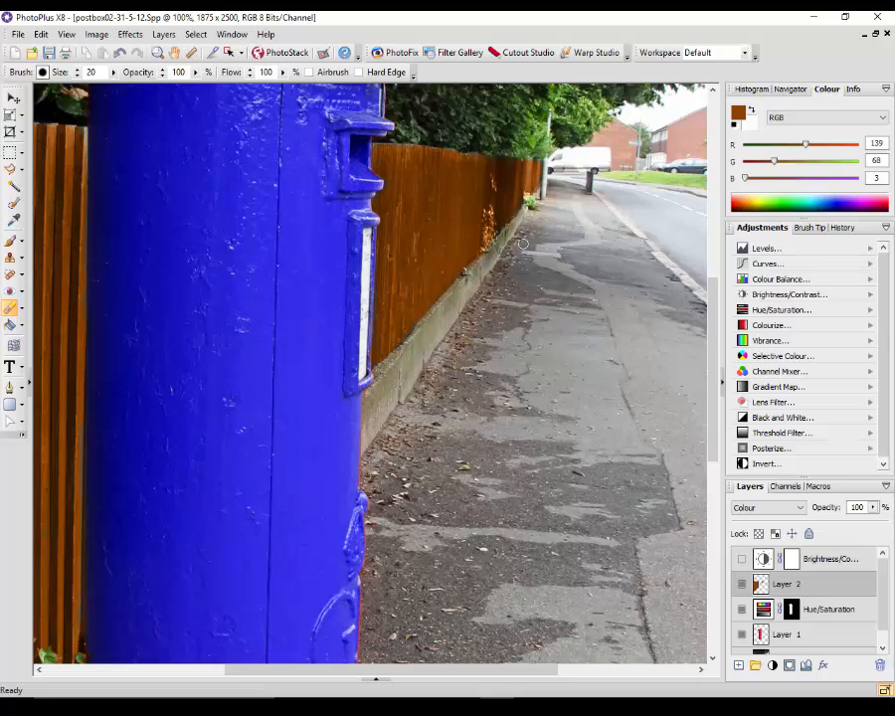
left_click_drag(489, 238, 489, 223)
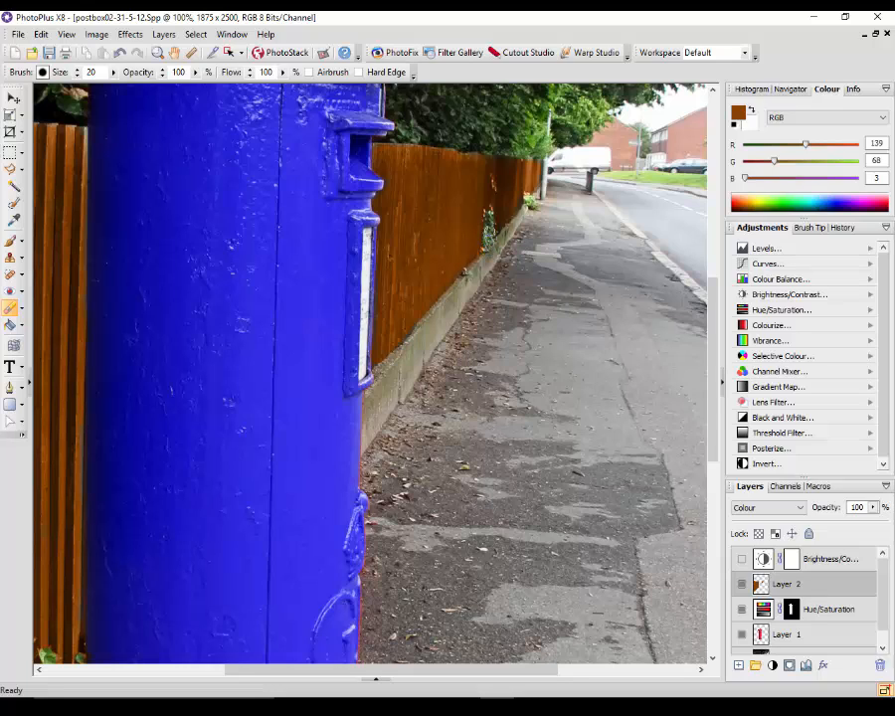
key("bracketleft")
key("bracketleft")
key("bracketleft")
key("bracketleft")
key("bracketleft")
key("bracketleft")
key("bracketleft")
key("bracketleft")
key("bracketleft")
key("bracketleft")
key("bracketleft")
key("bracketleft")
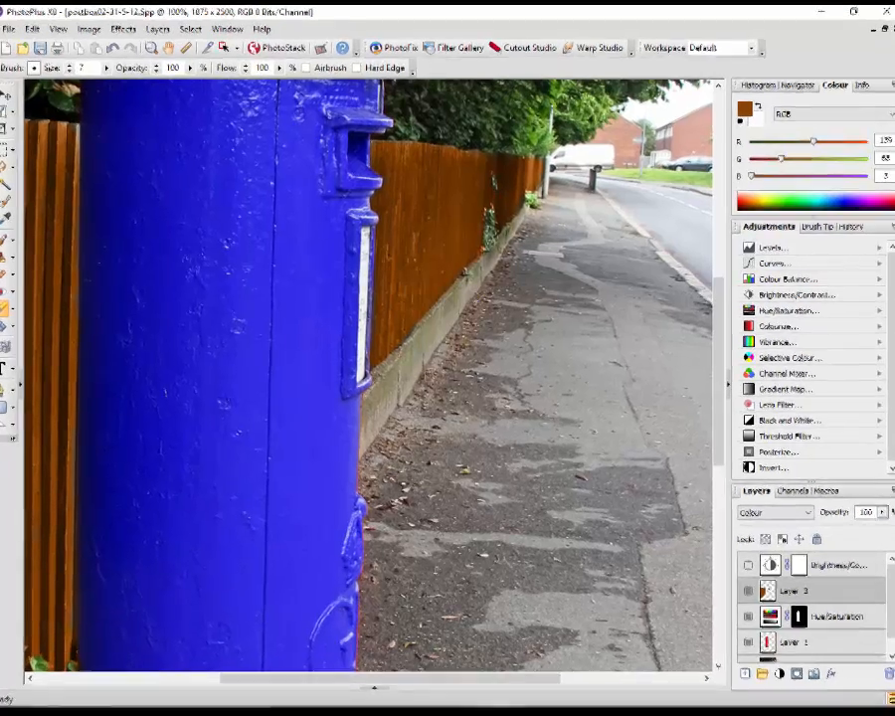
Make the Brightness/Contrast adjustment layer active and visible, and clip it to Layer 2.
scroll(373, 302, "down", 1)
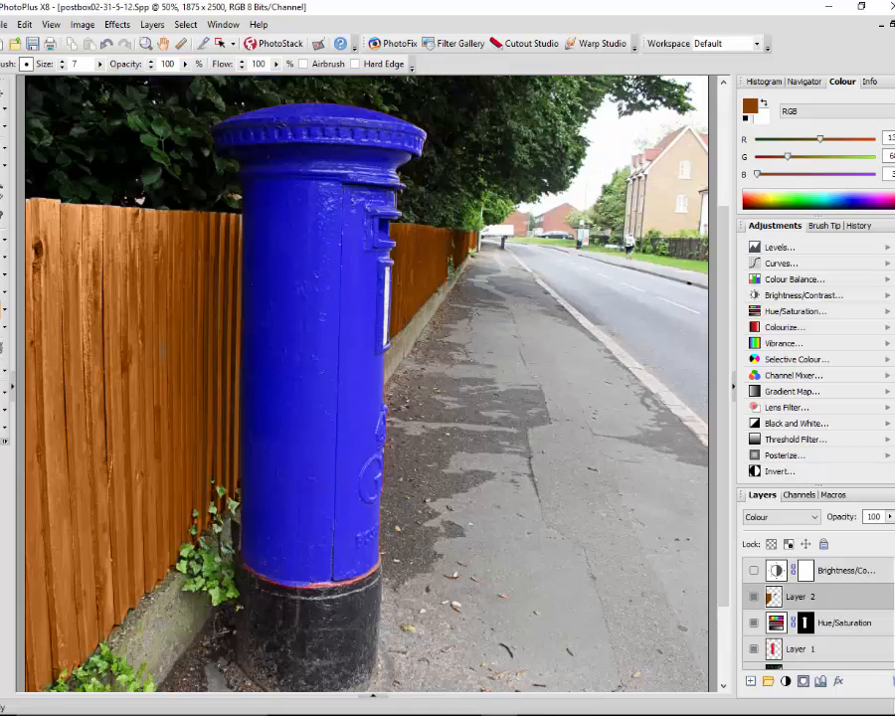
scroll(372, 383, "down", 1)
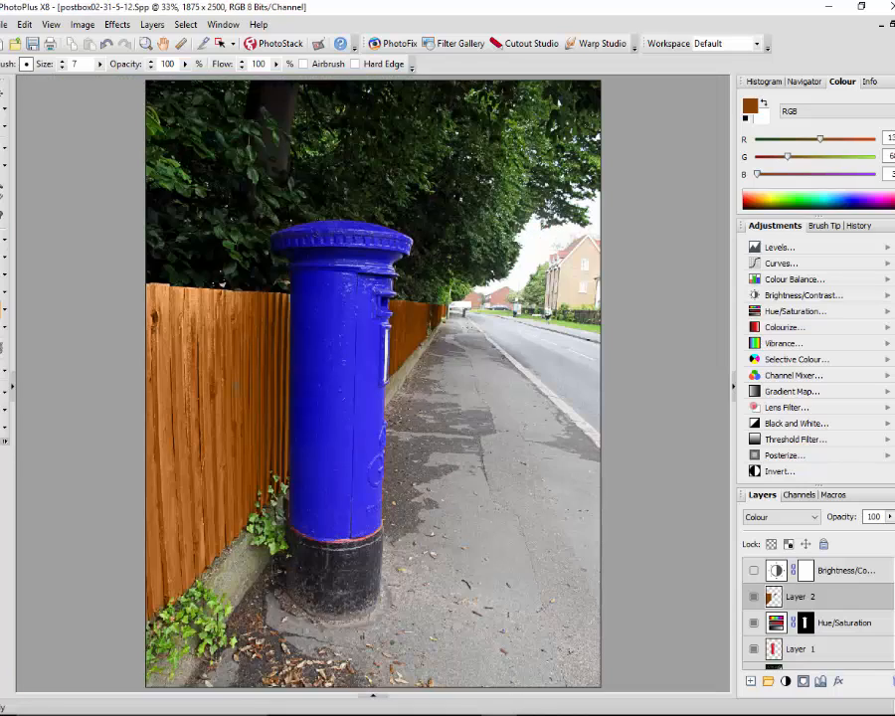
scroll(373, 382, "down", 1)
scroll(373, 383, "up", 1)
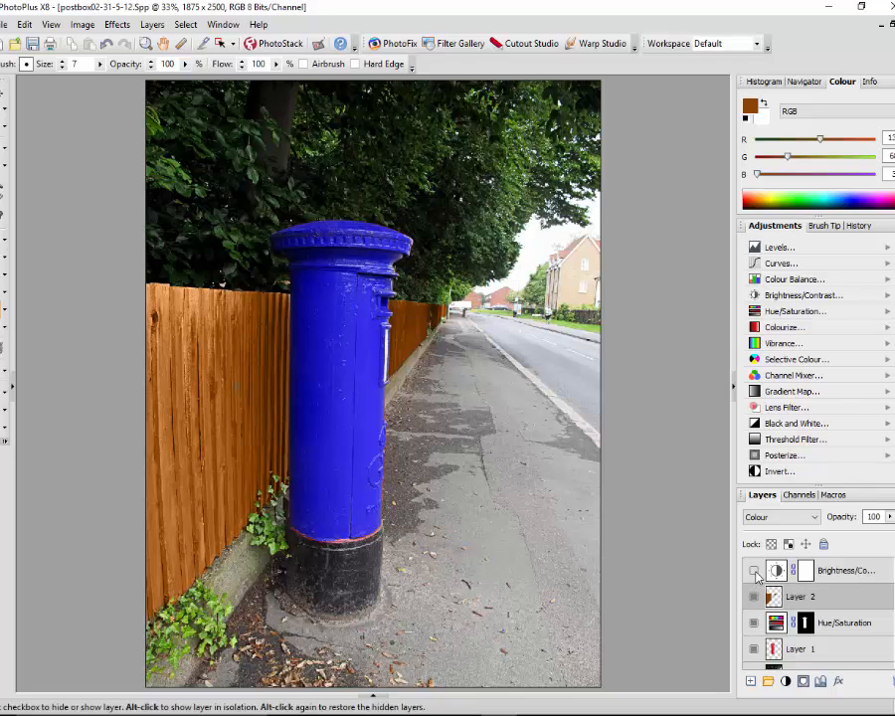
left_click(869, 570)
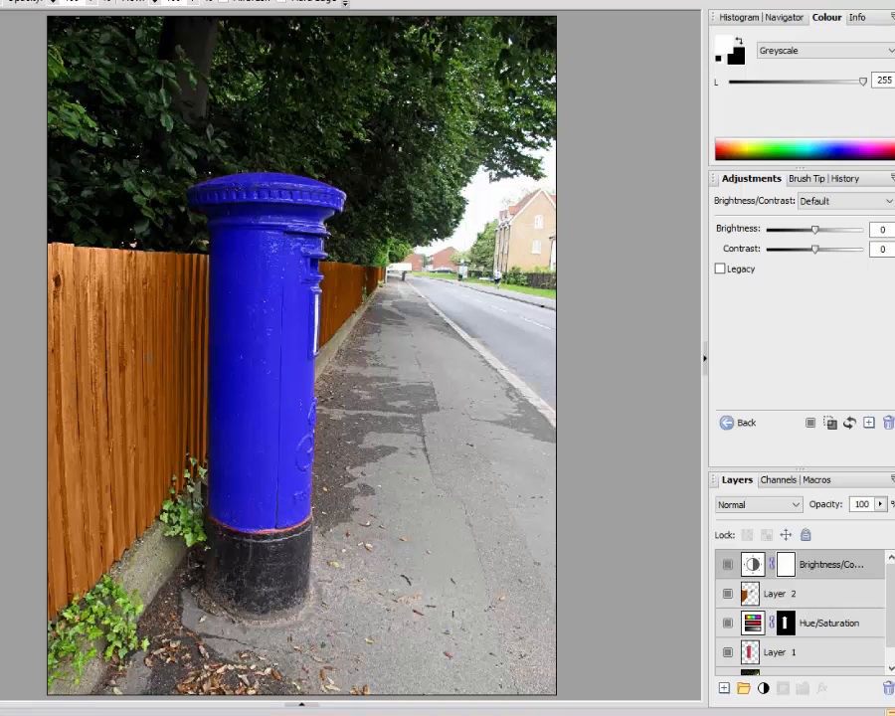
right_click(829, 569)
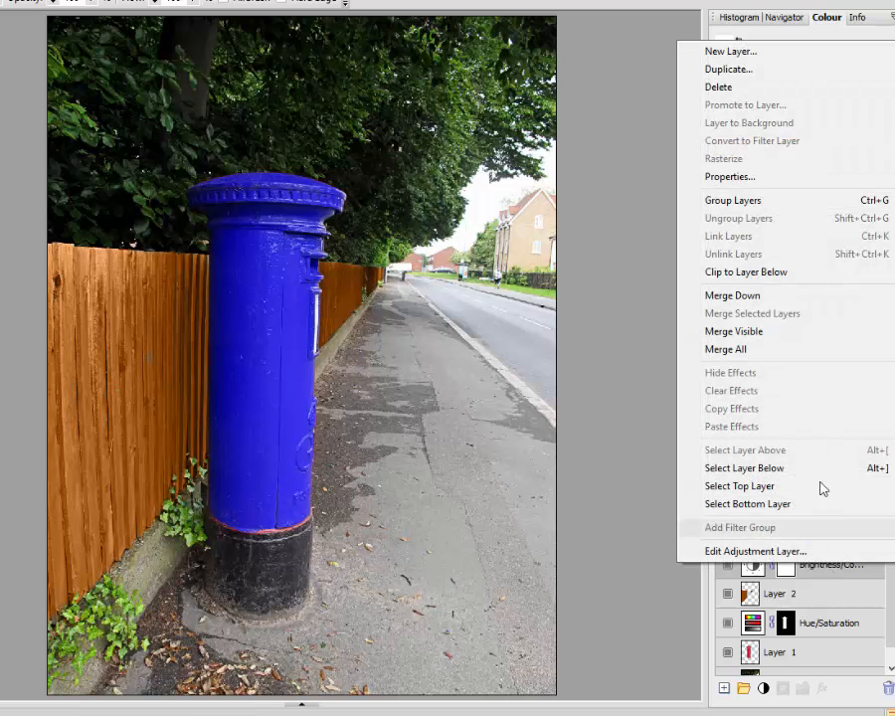
left_click(753, 282)
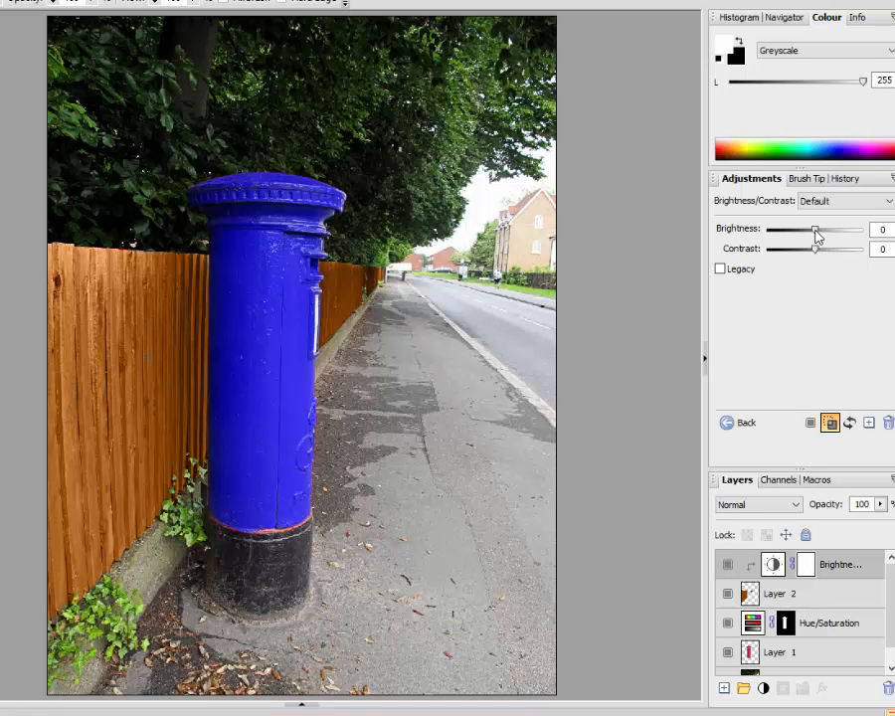
Set the clipped adjustment layer's brightness to 48 and contrast to 53.
left_click_drag(813, 230, 870, 238)
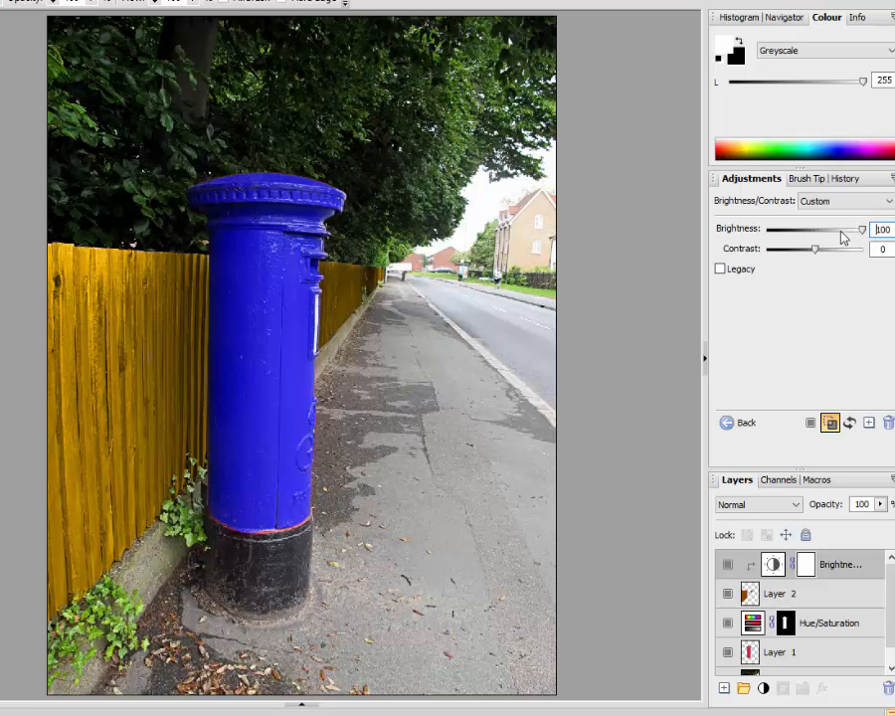
left_click_drag(859, 235, 841, 237)
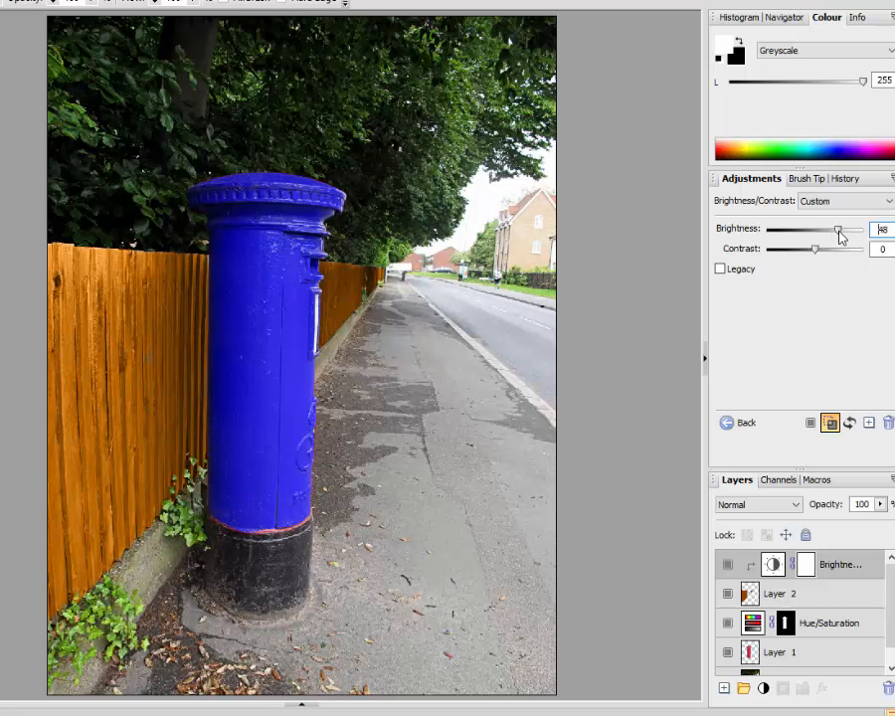
left_click_drag(816, 250, 848, 259)
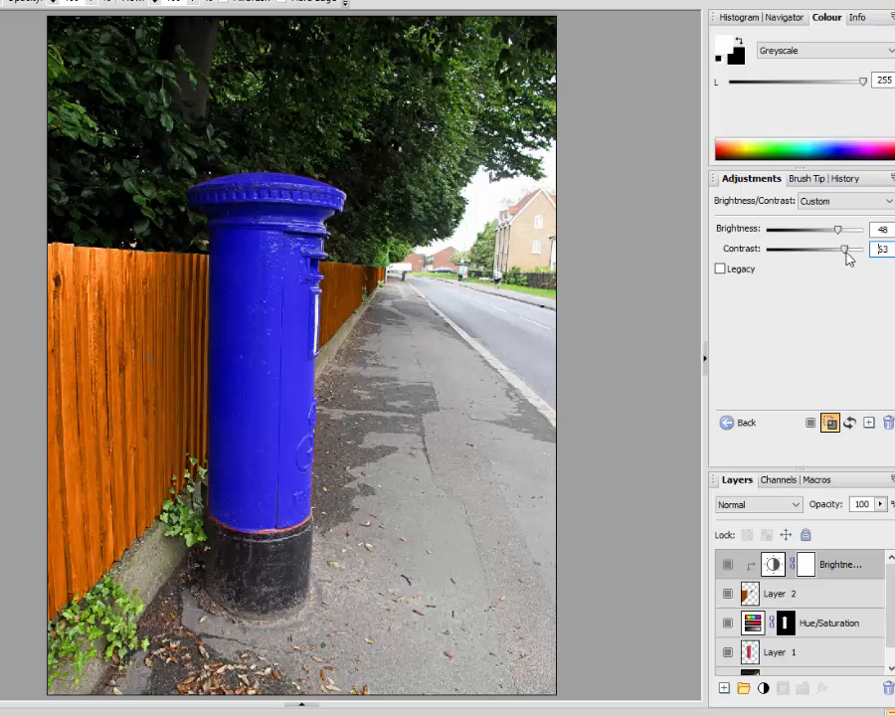